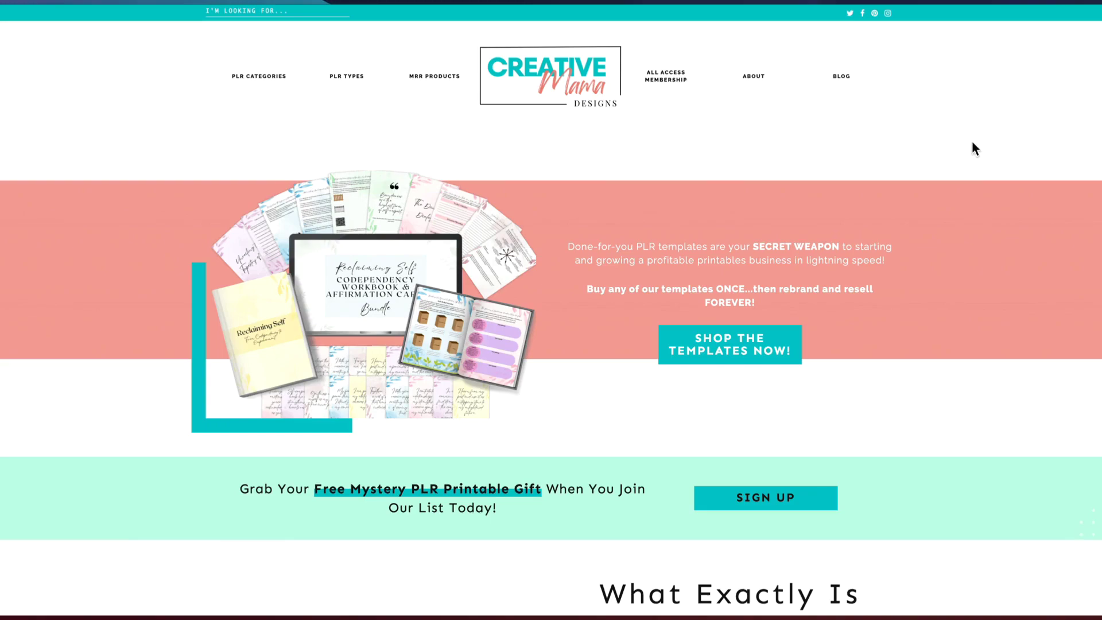
{"action": "scroll", "coordinate": [874, 219], "scroll_direction": "down", "scroll_amount": 1}
{"action": "scroll", "coordinate": [873, 220], "scroll_direction": "down", "scroll_amount": 3}
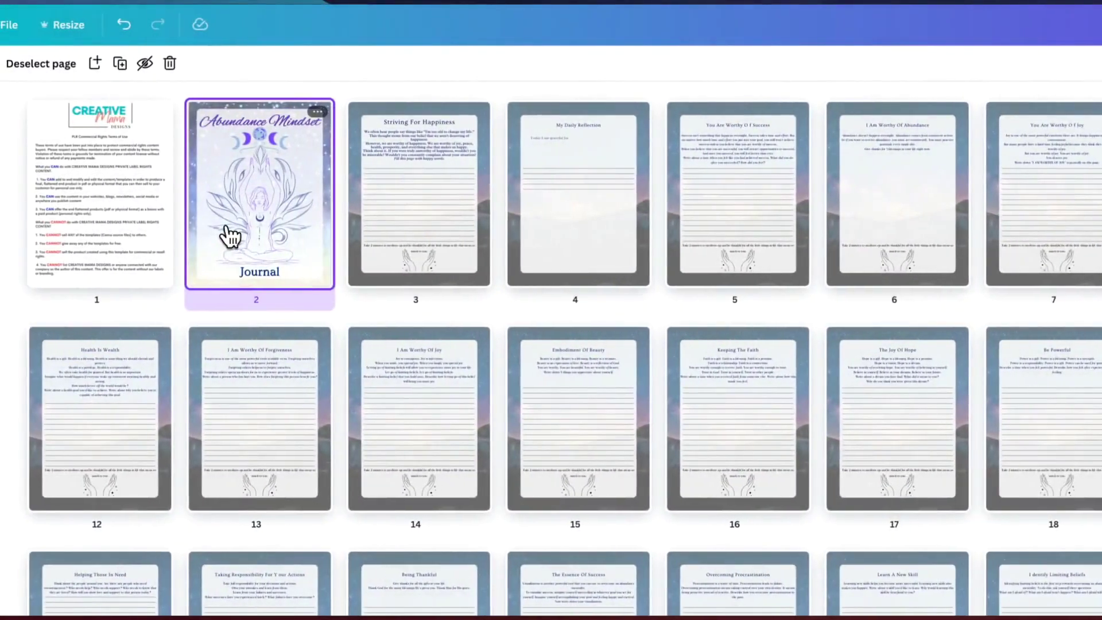
Open the journal cover in page view and scroll down to page 9, Worthy Of Healing
{"action": "double_click", "coordinate": [211, 190]}
{"action": "scroll", "coordinate": [554, 229], "scroll_direction": "down", "scroll_amount": 3}
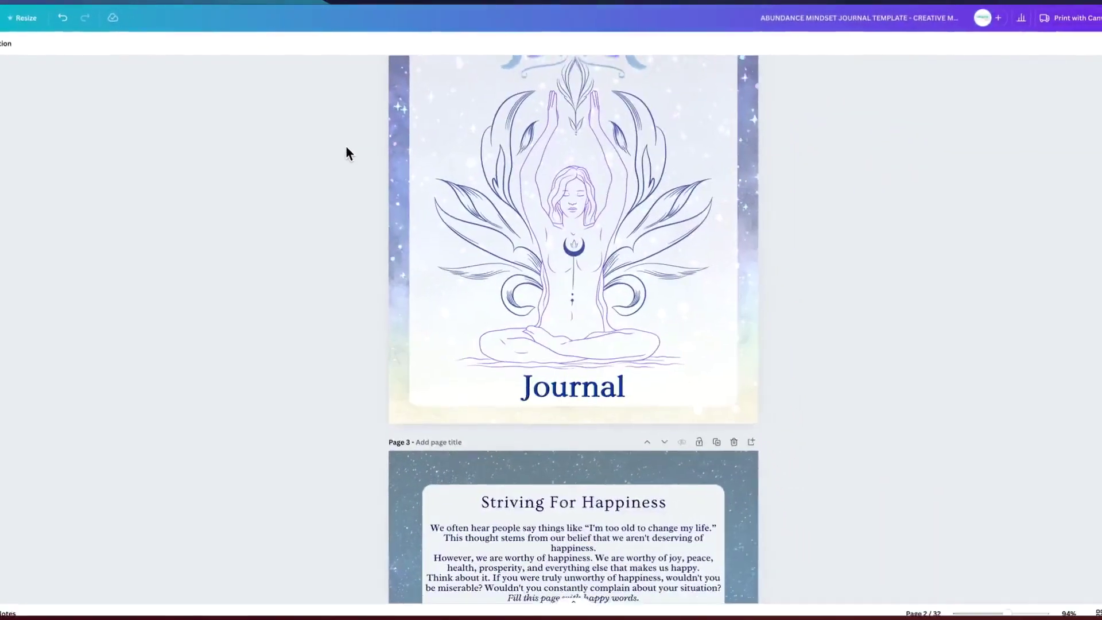
{"action": "scroll", "coordinate": [346, 148], "scroll_direction": "down", "scroll_amount": 2}
{"action": "scroll", "coordinate": [341, 144], "scroll_direction": "down", "scroll_amount": 2}
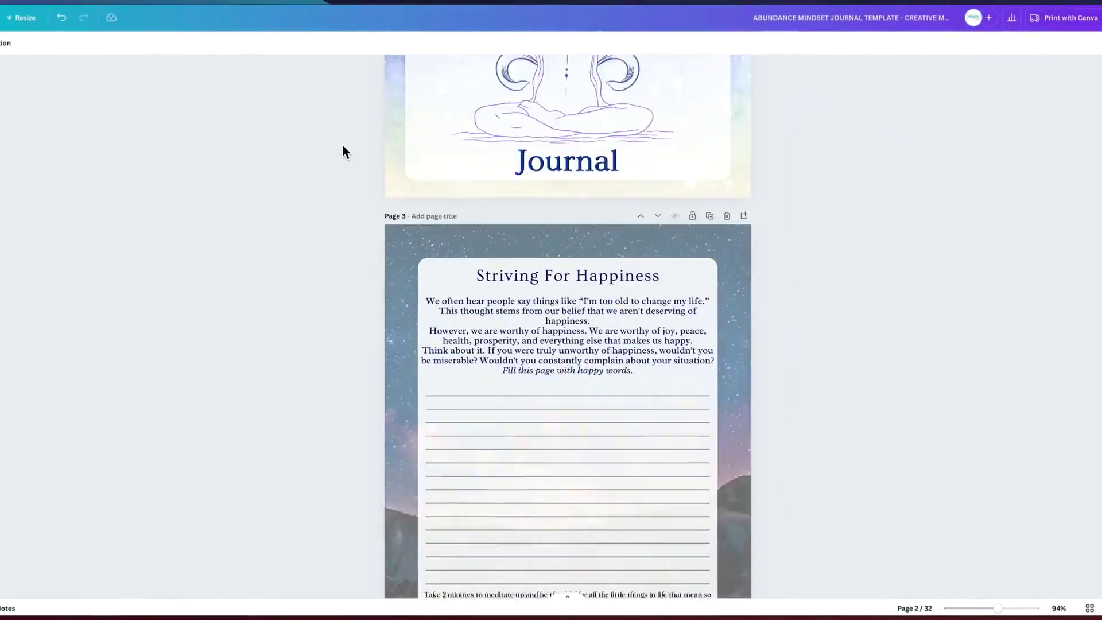
{"action": "scroll", "coordinate": [343, 145], "scroll_direction": "down", "scroll_amount": 2}
{"action": "scroll", "coordinate": [342, 145], "scroll_direction": "down", "scroll_amount": 2}
{"action": "scroll", "coordinate": [343, 146], "scroll_direction": "down", "scroll_amount": 2}
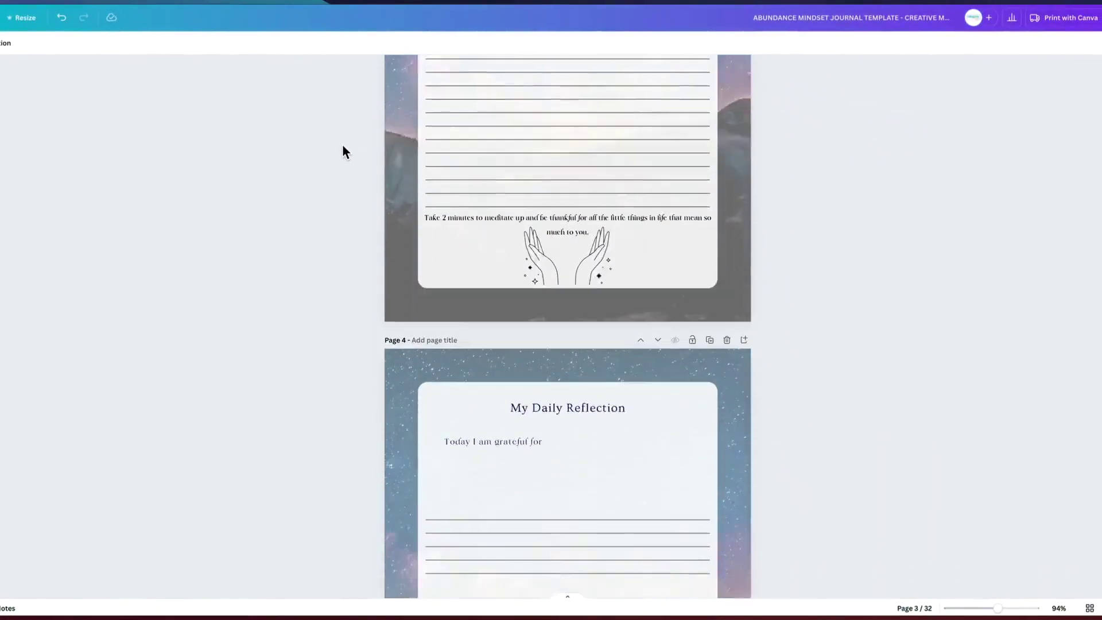
{"action": "scroll", "coordinate": [343, 146], "scroll_direction": "down", "scroll_amount": 3}
{"action": "scroll", "coordinate": [343, 145], "scroll_direction": "down", "scroll_amount": 3}
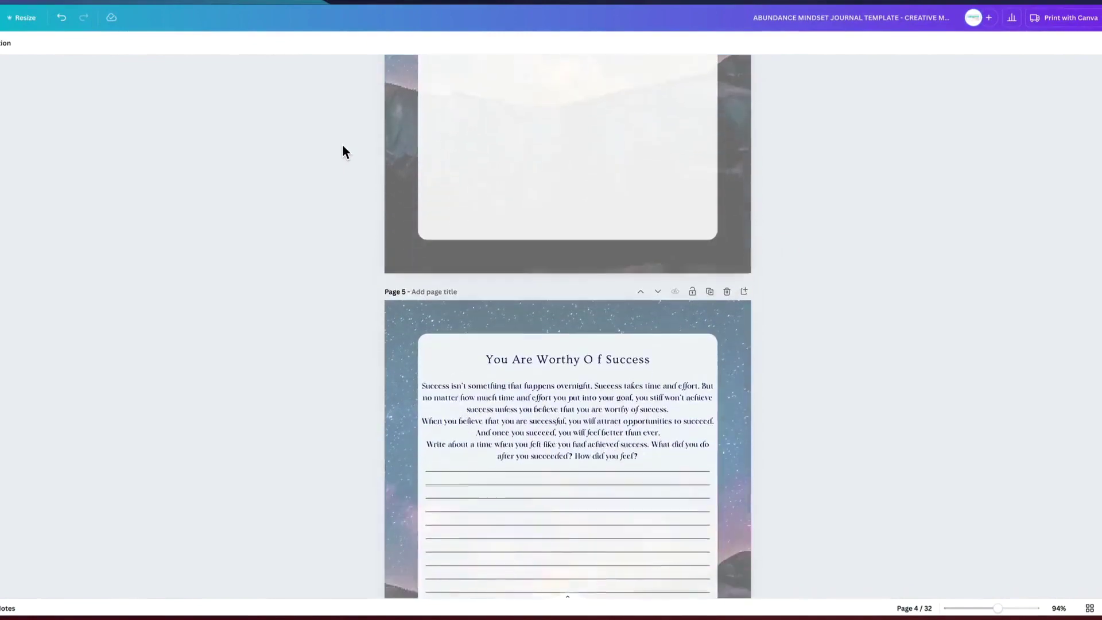
{"action": "scroll", "coordinate": [344, 146], "scroll_direction": "down", "scroll_amount": 2}
{"action": "scroll", "coordinate": [343, 145], "scroll_direction": "down", "scroll_amount": 2}
{"action": "scroll", "coordinate": [343, 146], "scroll_direction": "down", "scroll_amount": 2}
{"action": "scroll", "coordinate": [342, 145], "scroll_direction": "down", "scroll_amount": 2}
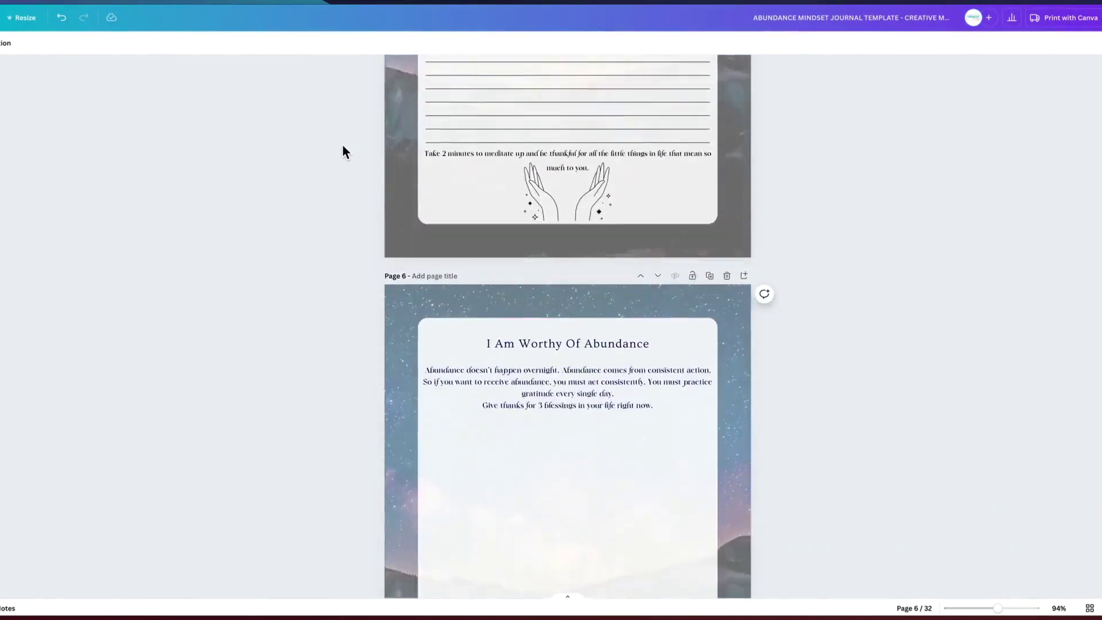
{"action": "scroll", "coordinate": [341, 145], "scroll_direction": "down", "scroll_amount": 3}
{"action": "scroll", "coordinate": [343, 146], "scroll_direction": "down", "scroll_amount": 2}
{"action": "scroll", "coordinate": [342, 145], "scroll_direction": "down", "scroll_amount": 2}
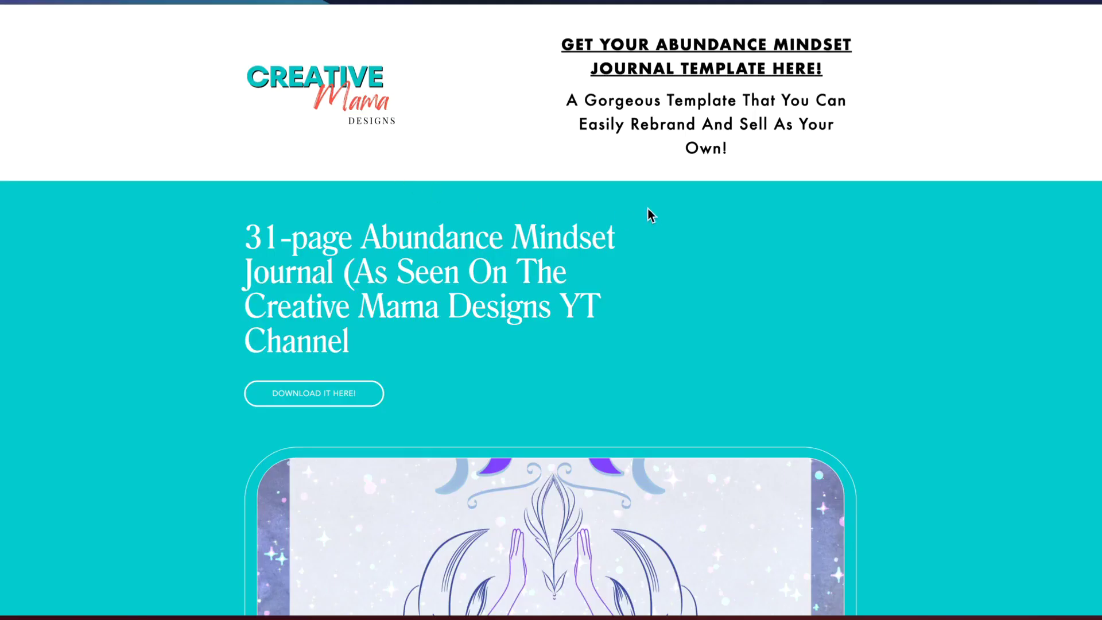
{"action": "scroll", "coordinate": [647, 208], "scroll_direction": "down", "scroll_amount": 1}
{"action": "scroll", "coordinate": [651, 209], "scroll_direction": "down", "scroll_amount": 1}
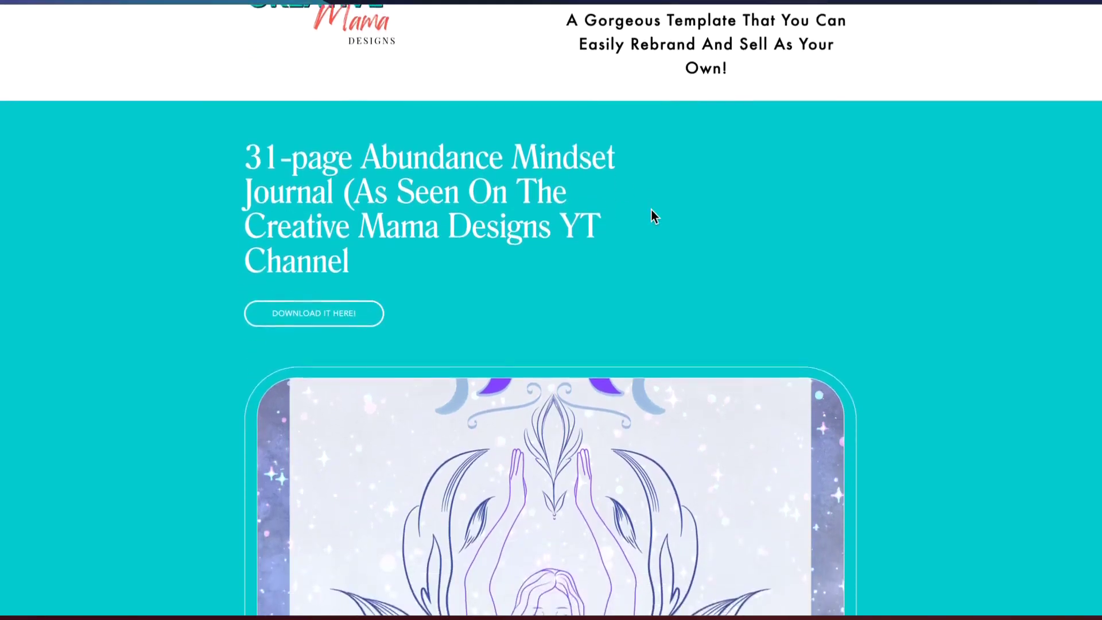
{"action": "scroll", "coordinate": [651, 209], "scroll_direction": "down", "scroll_amount": 2}
{"action": "scroll", "coordinate": [651, 209], "scroll_direction": "down", "scroll_amount": 1}
{"action": "scroll", "coordinate": [651, 210], "scroll_direction": "down", "scroll_amount": 2}
{"action": "scroll", "coordinate": [651, 209], "scroll_direction": "down", "scroll_amount": 2}
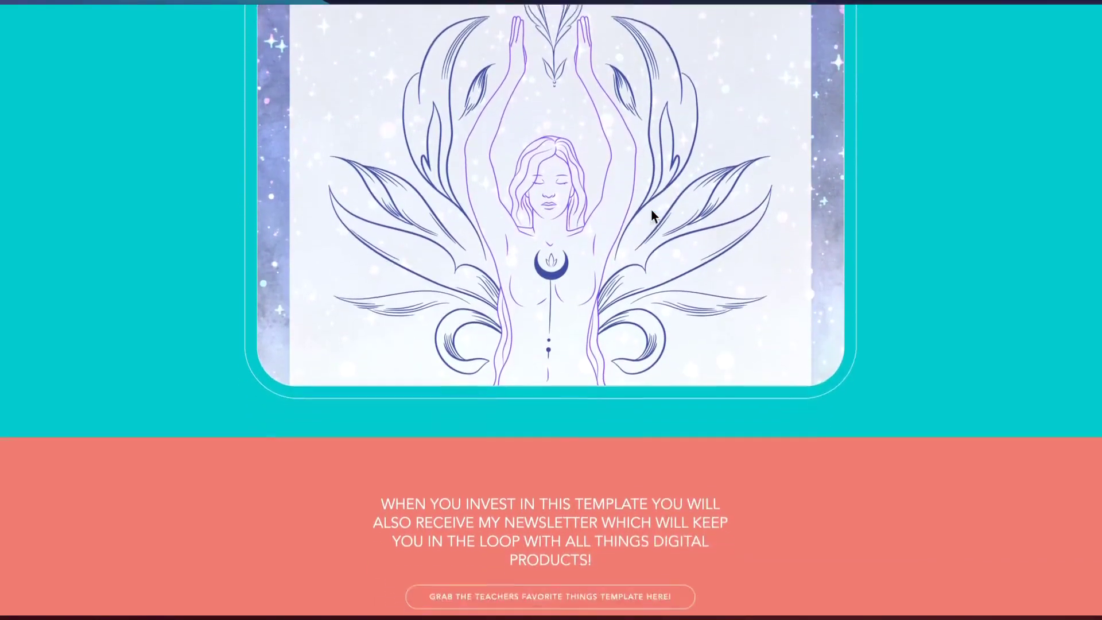
{"action": "scroll", "coordinate": [651, 209], "scroll_direction": "down", "scroll_amount": 1}
{"action": "scroll", "coordinate": [651, 209], "scroll_direction": "up", "scroll_amount": 3}
{"action": "scroll", "coordinate": [651, 209], "scroll_direction": "up", "scroll_amount": 3}
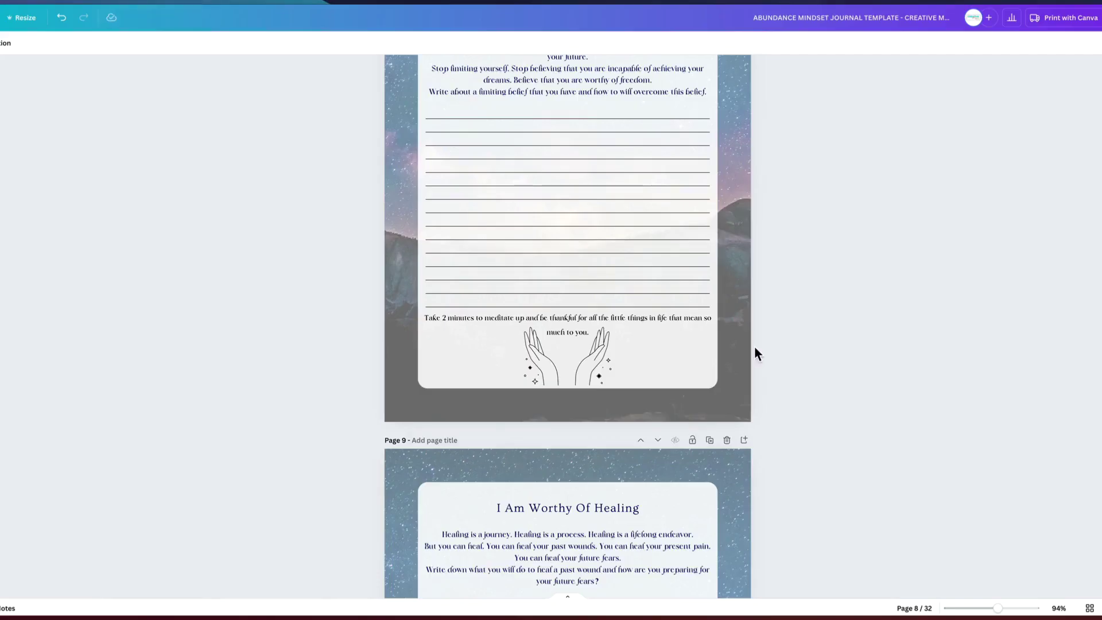
{"action": "scroll", "coordinate": [754, 347], "scroll_direction": "down", "scroll_amount": 2}
{"action": "scroll", "coordinate": [755, 348], "scroll_direction": "down", "scroll_amount": 2}
{"action": "scroll", "coordinate": [754, 348], "scroll_direction": "down", "scroll_amount": 1}
{"action": "scroll", "coordinate": [754, 347], "scroll_direction": "down", "scroll_amount": 2}
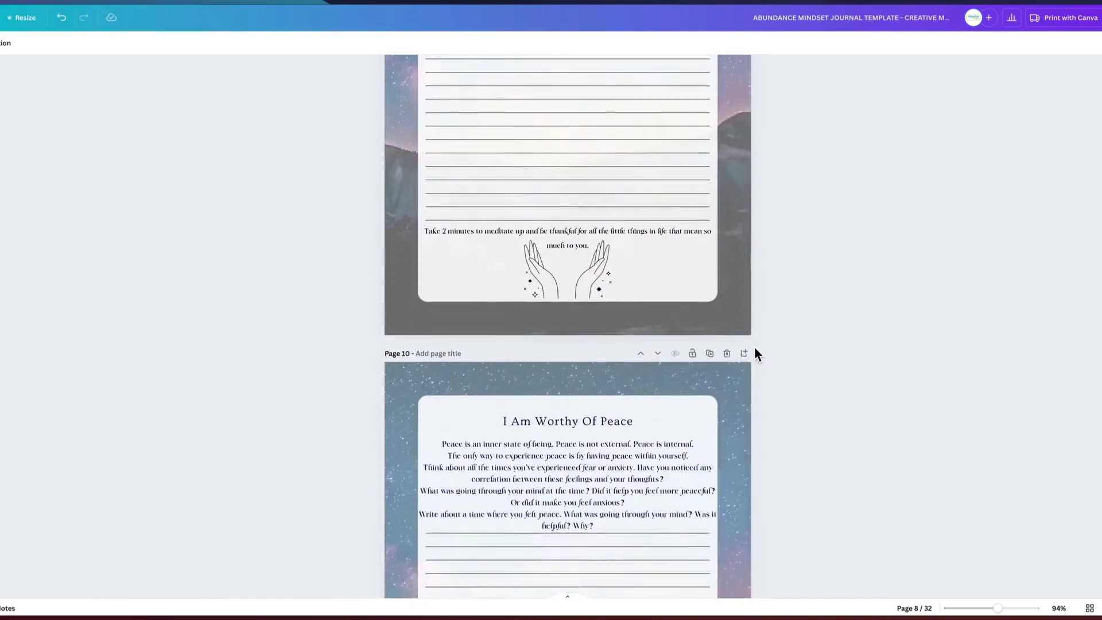
{"action": "scroll", "coordinate": [755, 353], "scroll_direction": "down", "scroll_amount": 2}
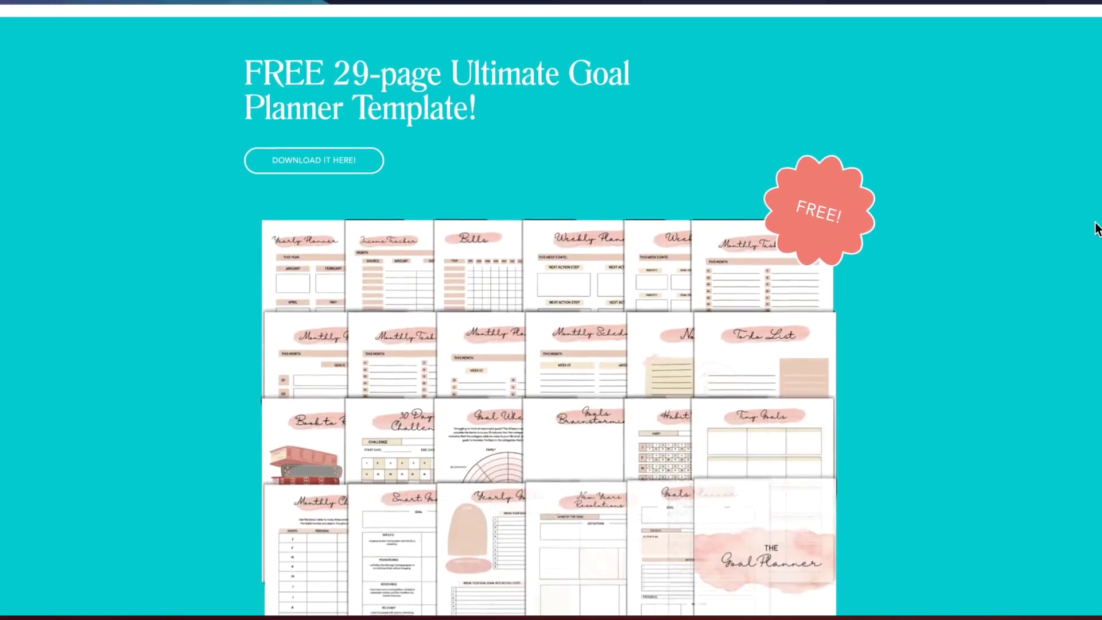
{"action": "scroll", "coordinate": [1098, 228], "scroll_direction": "down", "scroll_amount": 1}
{"action": "scroll", "coordinate": [1098, 228], "scroll_direction": "down", "scroll_amount": 1}
{"action": "scroll", "coordinate": [1098, 229], "scroll_direction": "down", "scroll_amount": 1}
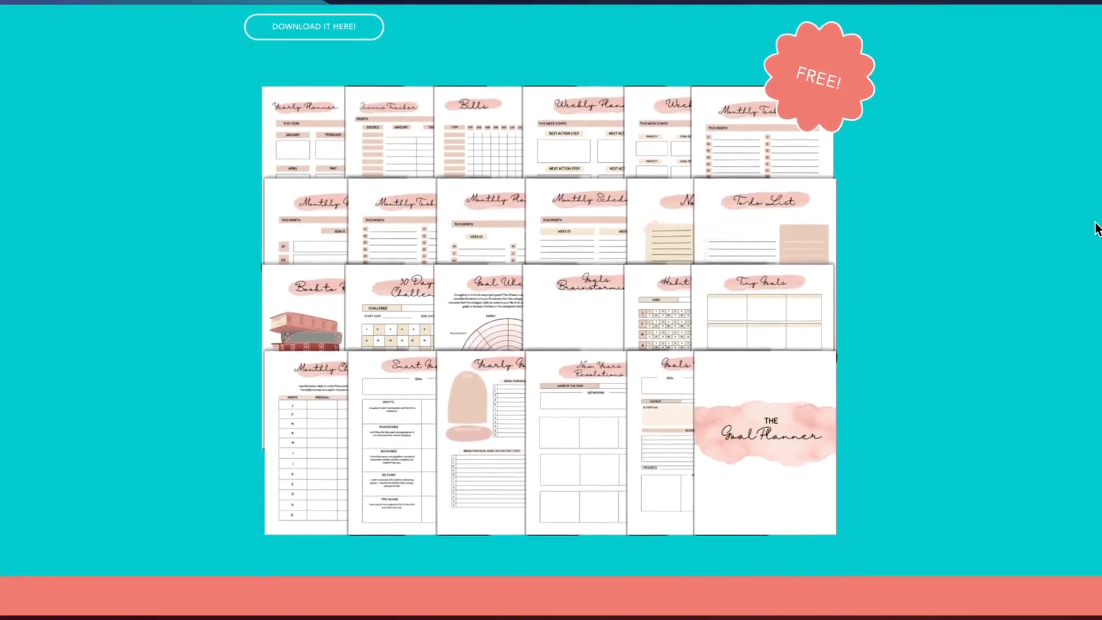
{"action": "scroll", "coordinate": [1098, 229], "scroll_direction": "down", "scroll_amount": 1}
{"action": "scroll", "coordinate": [1098, 228], "scroll_direction": "down", "scroll_amount": 1}
{"action": "scroll", "coordinate": [1099, 228], "scroll_direction": "down", "scroll_amount": 1}
{"action": "scroll", "coordinate": [1099, 228], "scroll_direction": "down", "scroll_amount": 1}
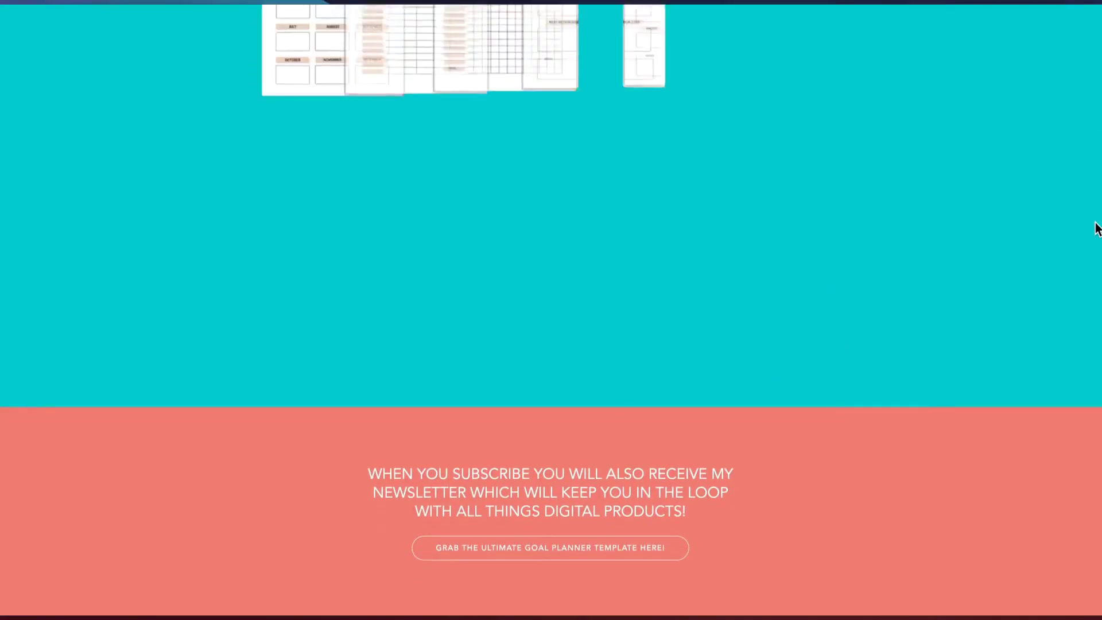
{"action": "scroll", "coordinate": [1098, 228], "scroll_direction": "up", "scroll_amount": 3}
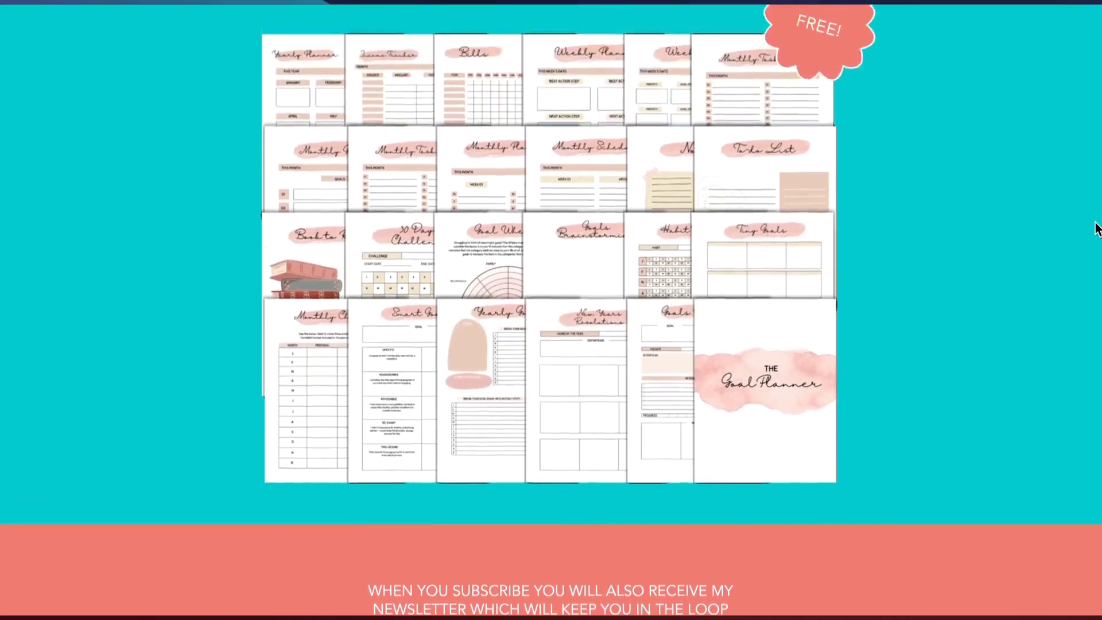
{"action": "scroll", "coordinate": [1098, 229], "scroll_direction": "up", "scroll_amount": 1}
{"action": "scroll", "coordinate": [1099, 228], "scroll_direction": "up", "scroll_amount": 1}
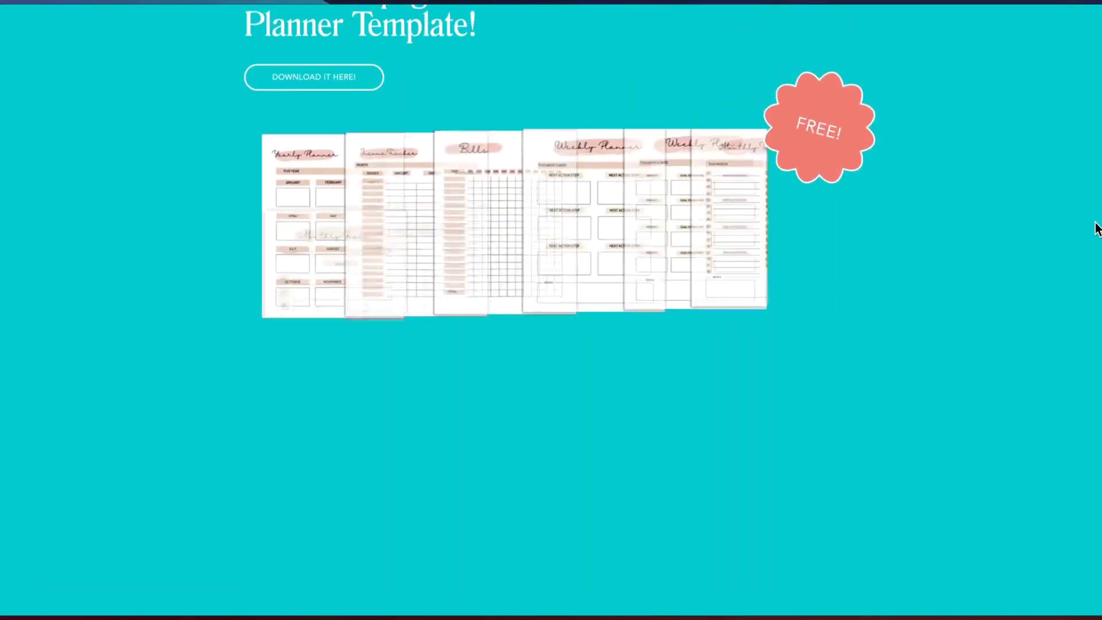
{"action": "scroll", "coordinate": [1098, 228], "scroll_direction": "down", "scroll_amount": 1}
{"action": "scroll", "coordinate": [1098, 228], "scroll_direction": "down", "scroll_amount": 1}
{"action": "scroll", "coordinate": [1098, 228], "scroll_direction": "down", "scroll_amount": 1}
{"action": "scroll", "coordinate": [1098, 228], "scroll_direction": "down", "scroll_amount": 2}
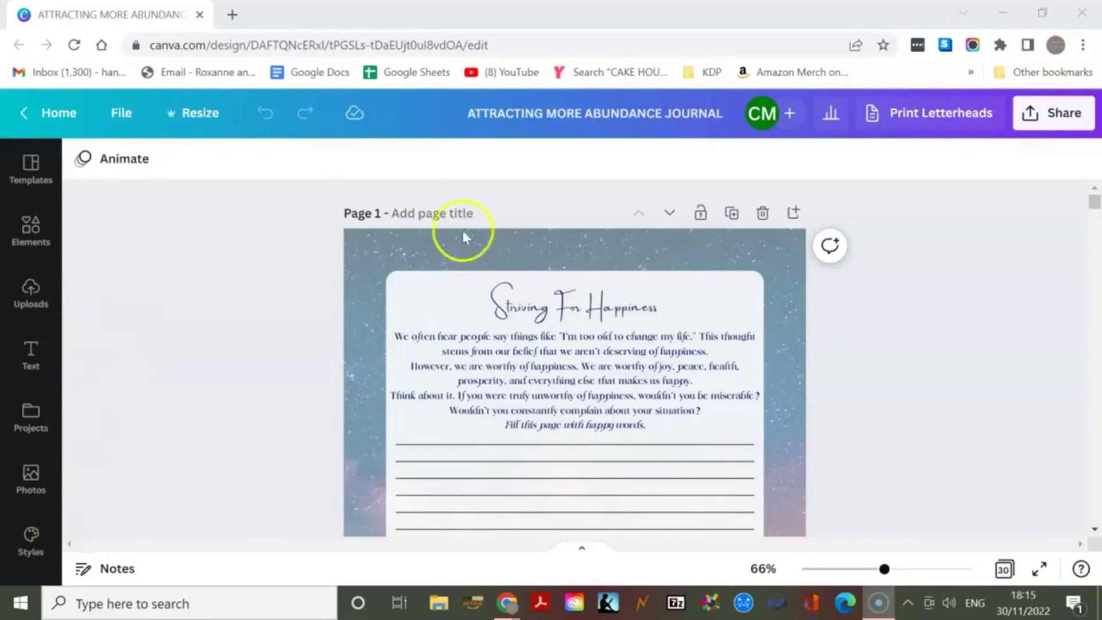
Review the body text on pages 1–3, from Striving For Happiness to You Are Worthy Of Success
{"action": "left_click", "coordinate": [1004, 568]}
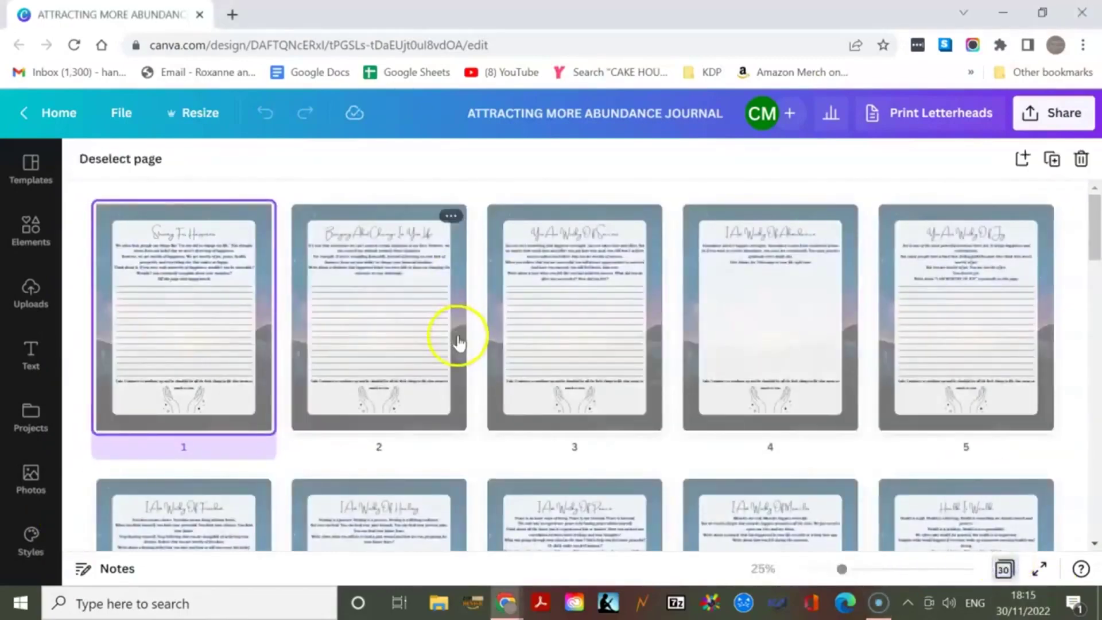
{"action": "scroll", "coordinate": [459, 340], "scroll_direction": "down", "scroll_amount": 2}
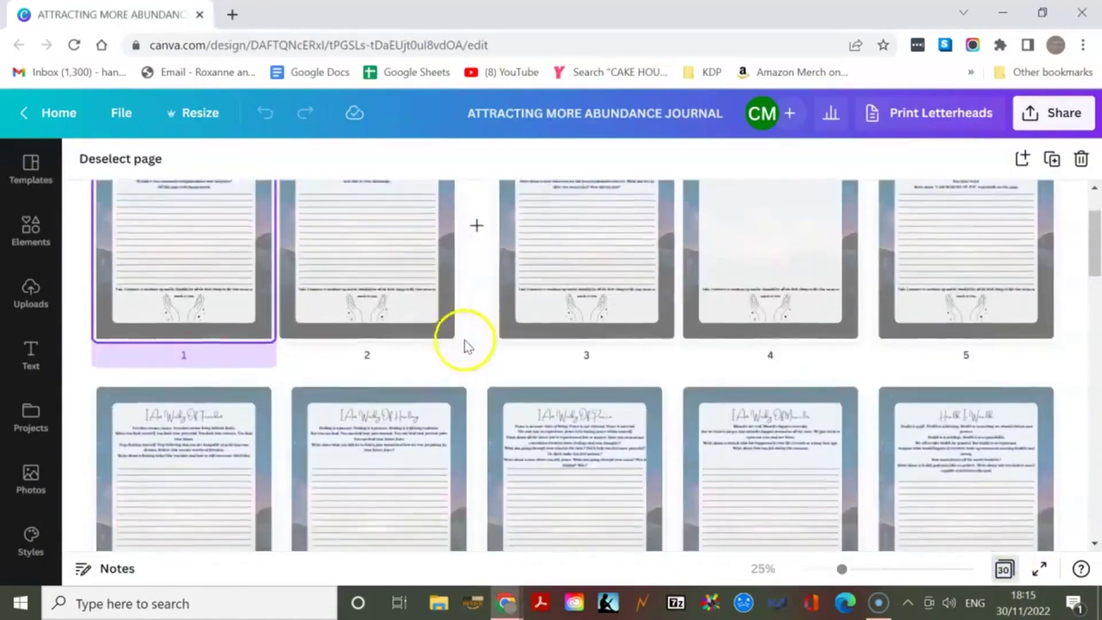
{"action": "scroll", "coordinate": [397, 345], "scroll_direction": "down", "scroll_amount": 2}
{"action": "scroll", "coordinate": [258, 337], "scroll_direction": "up", "scroll_amount": 4}
{"action": "double_click", "coordinate": [247, 328]}
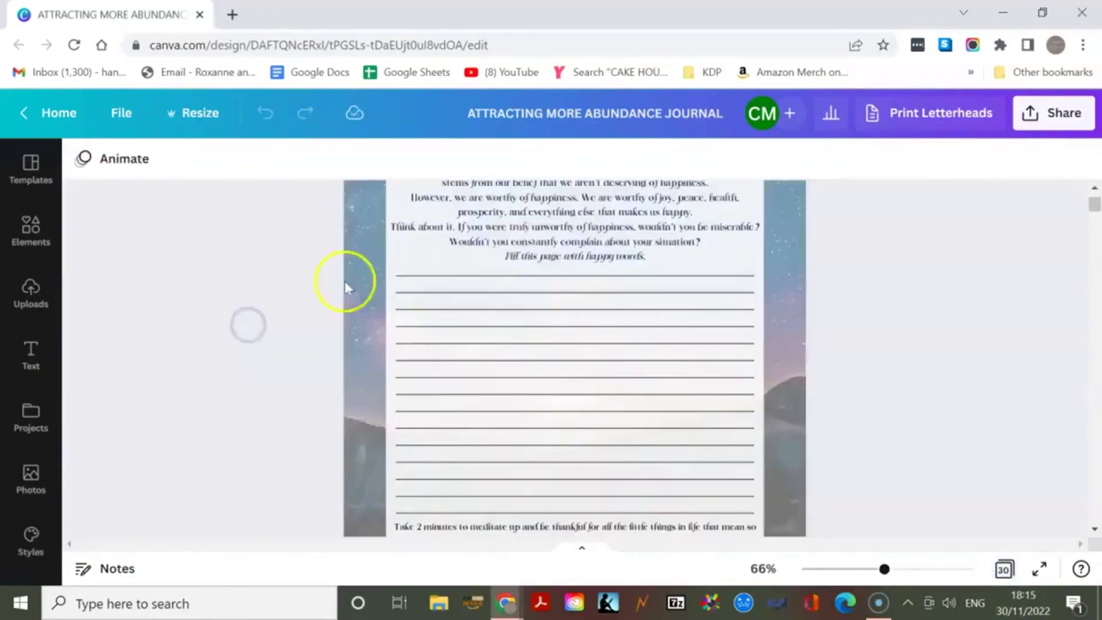
{"action": "scroll", "coordinate": [531, 288], "scroll_direction": "up", "scroll_amount": 1}
{"action": "left_click", "coordinate": [531, 288]}
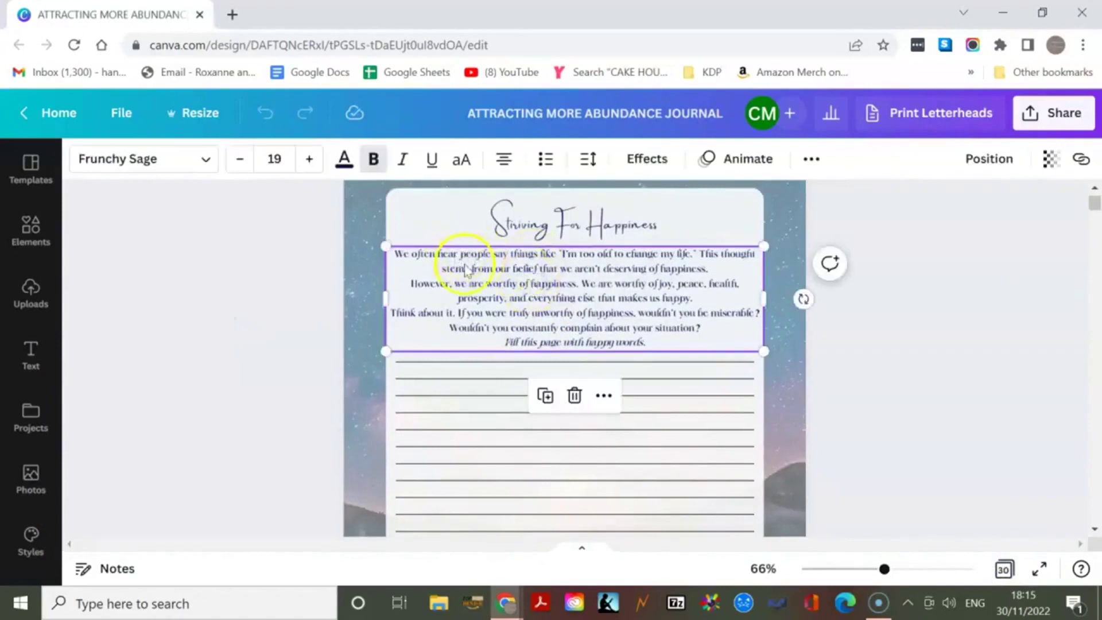
{"action": "scroll", "coordinate": [470, 285], "scroll_direction": "down", "scroll_amount": 5}
{"action": "scroll", "coordinate": [472, 310], "scroll_direction": "down", "scroll_amount": 1}
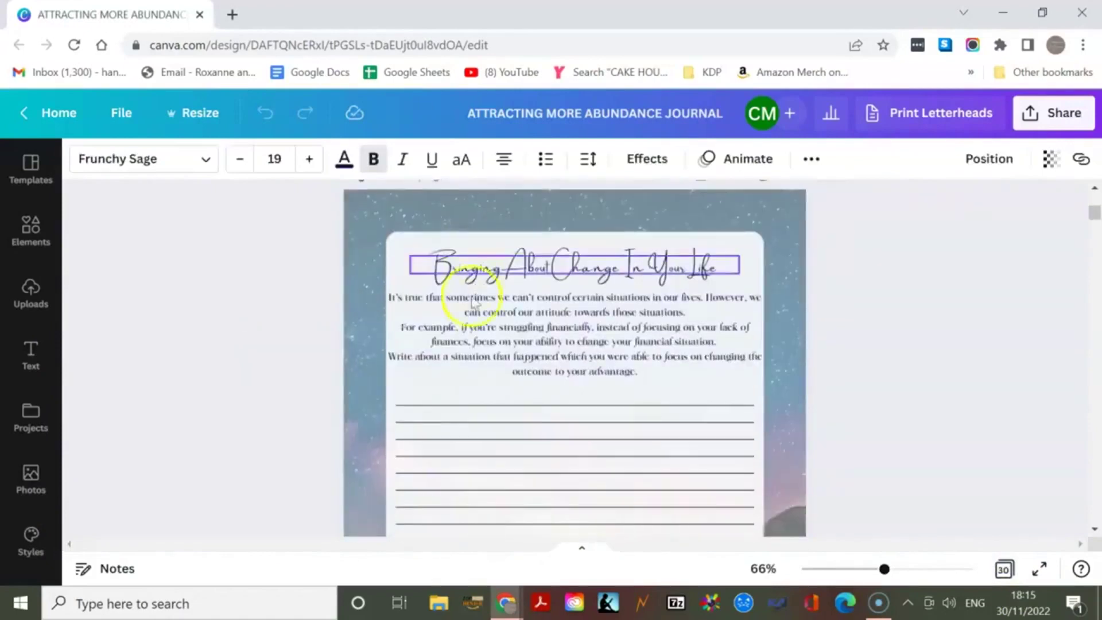
{"action": "left_click", "coordinate": [472, 314]}
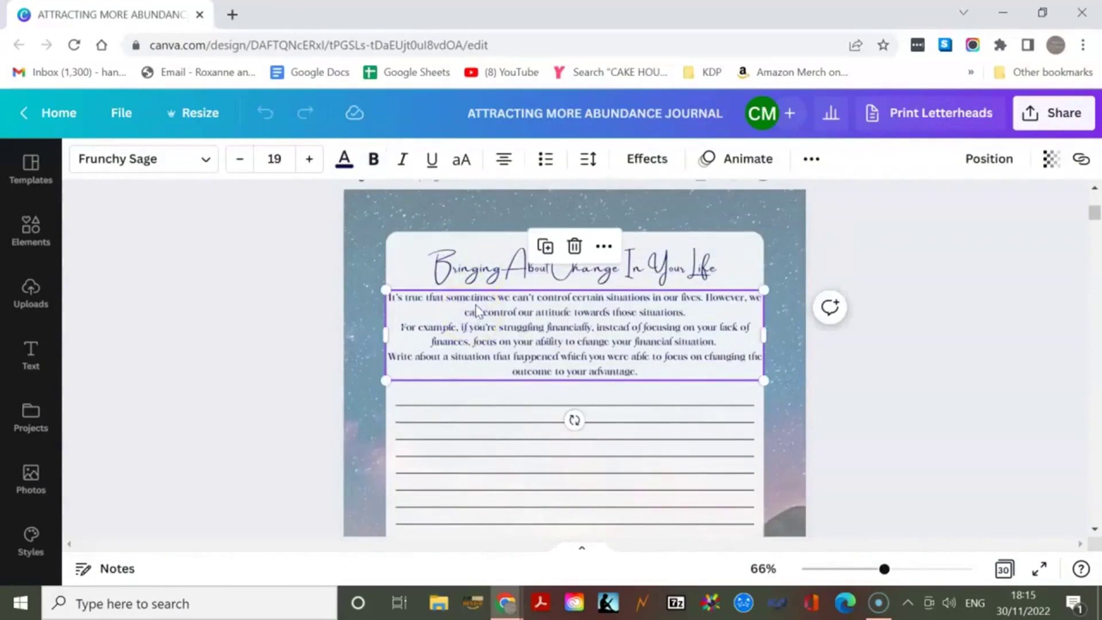
{"action": "left_click", "coordinate": [394, 282]}
{"action": "left_click", "coordinate": [413, 298]}
{"action": "left_click", "coordinate": [562, 402]}
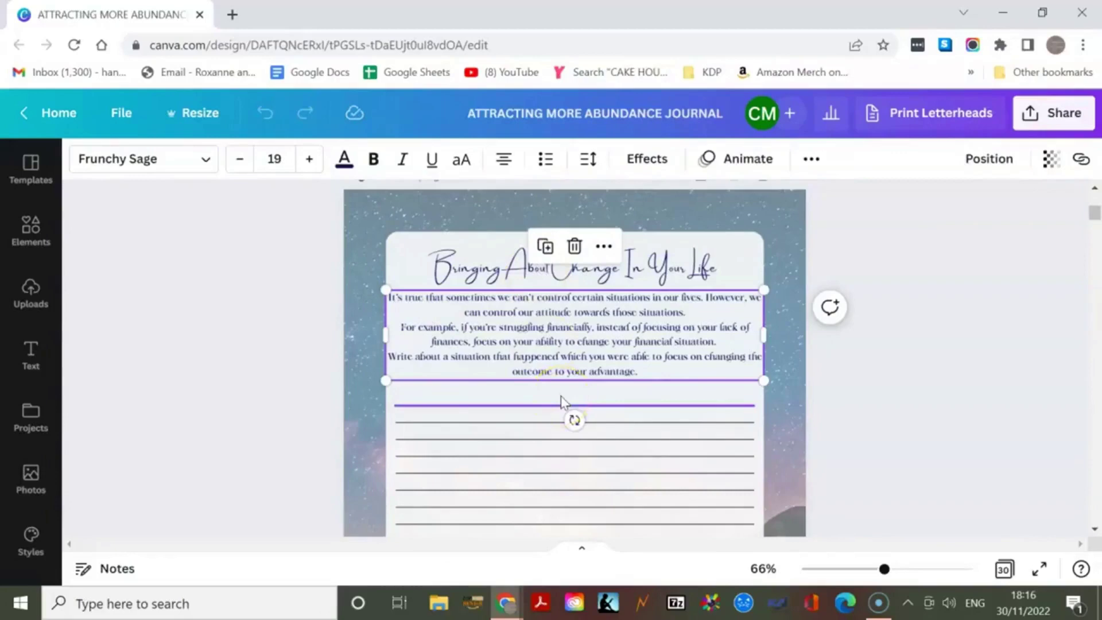
{"action": "scroll", "coordinate": [561, 402], "scroll_direction": "down", "scroll_amount": 2}
{"action": "scroll", "coordinate": [537, 387], "scroll_direction": "down", "scroll_amount": 5}
{"action": "scroll", "coordinate": [529, 504], "scroll_direction": "down", "scroll_amount": 4}
{"action": "scroll", "coordinate": [534, 493], "scroll_direction": "down", "scroll_amount": 3}
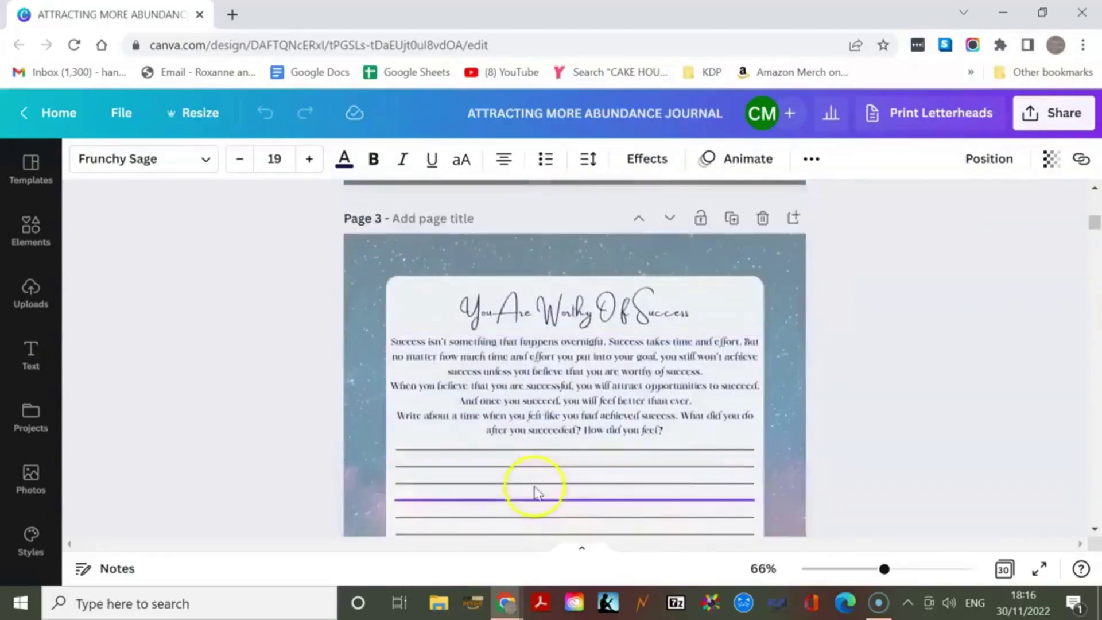
{"action": "left_click", "coordinate": [543, 418]}
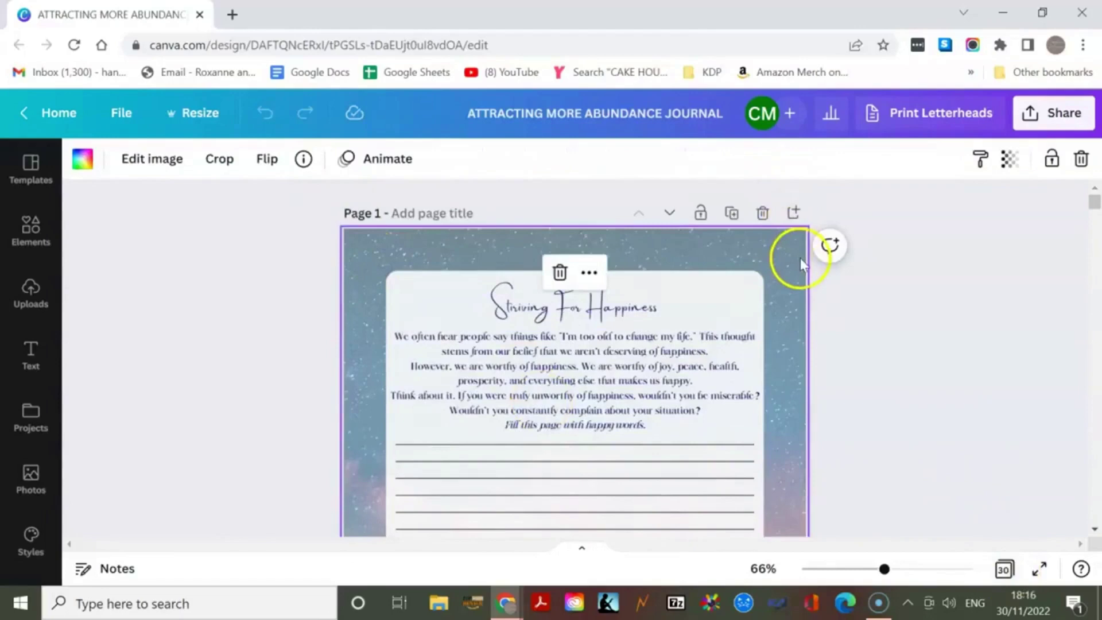
Compare the page 1 title and body fonts, then open the Amsterdam Two title's font list
{"action": "left_click", "coordinate": [686, 297]}
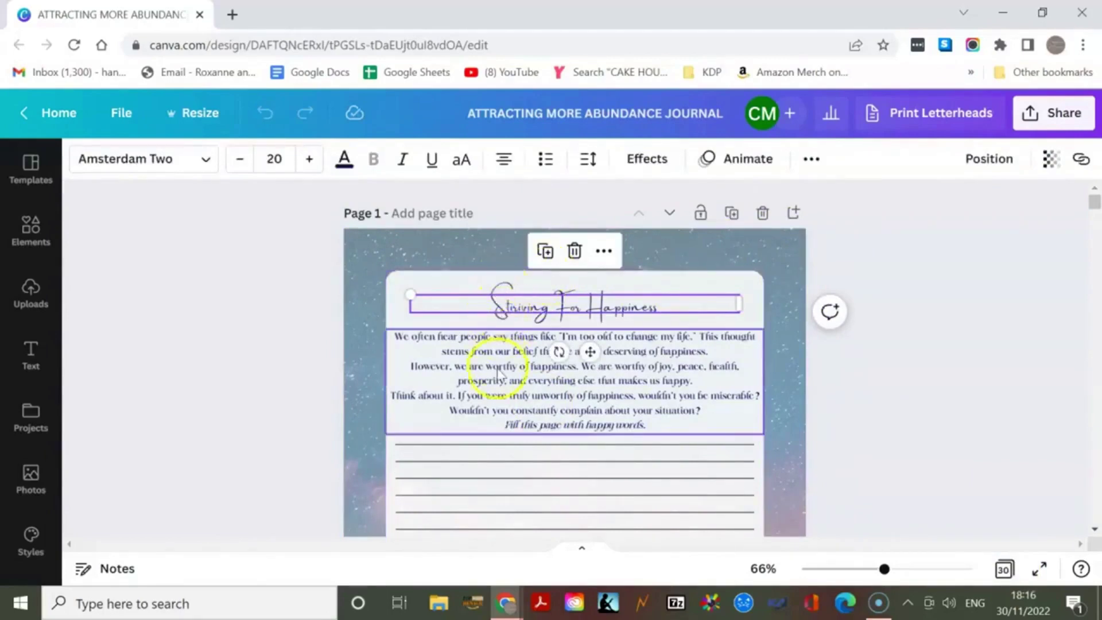
{"action": "left_click", "coordinate": [499, 373]}
{"action": "left_click", "coordinate": [510, 314]}
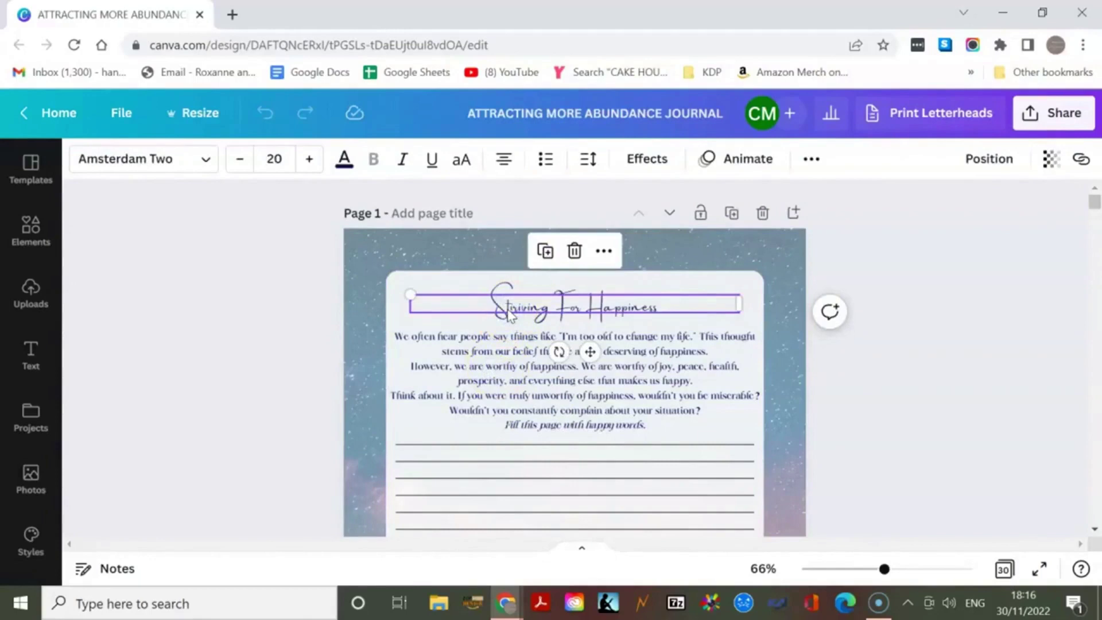
{"action": "left_click", "coordinate": [511, 308]}
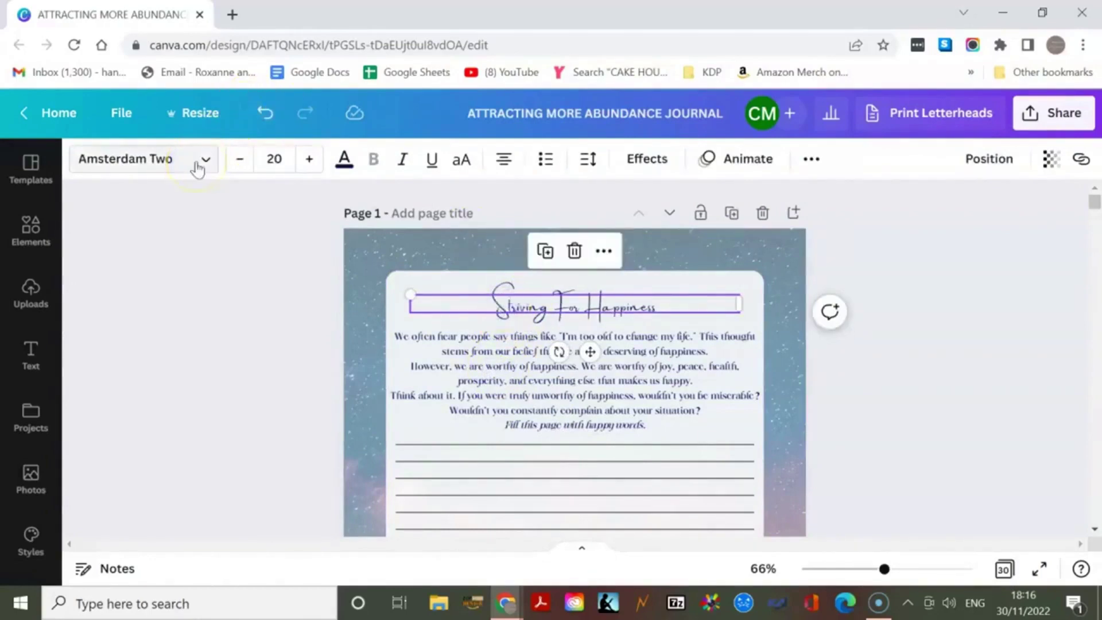
{"action": "left_click", "coordinate": [436, 362]}
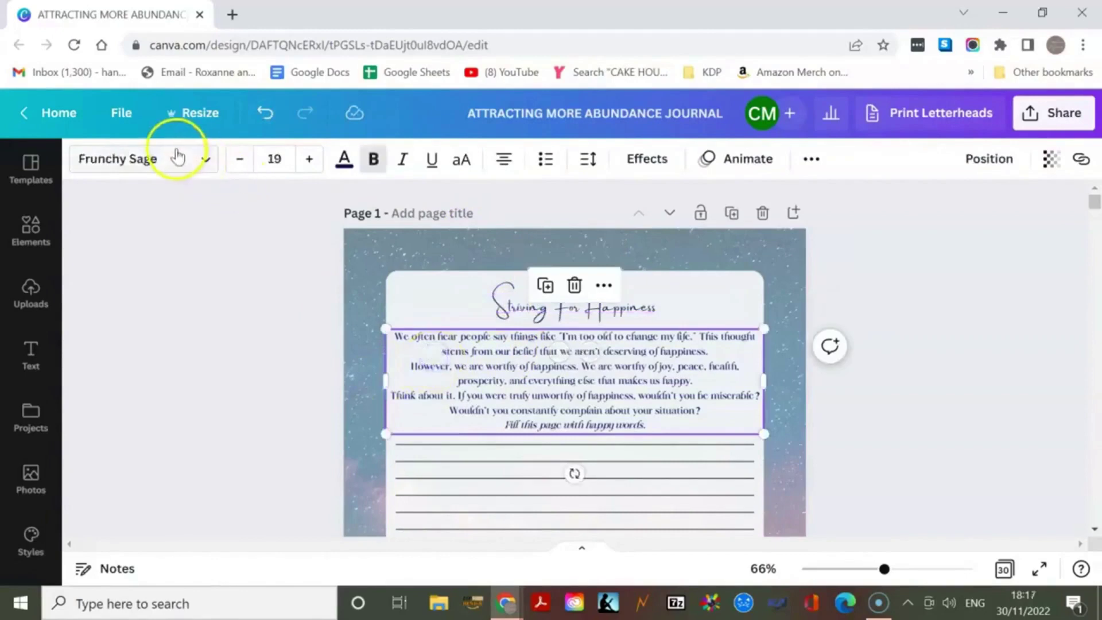
{"action": "left_click", "coordinate": [500, 303]}
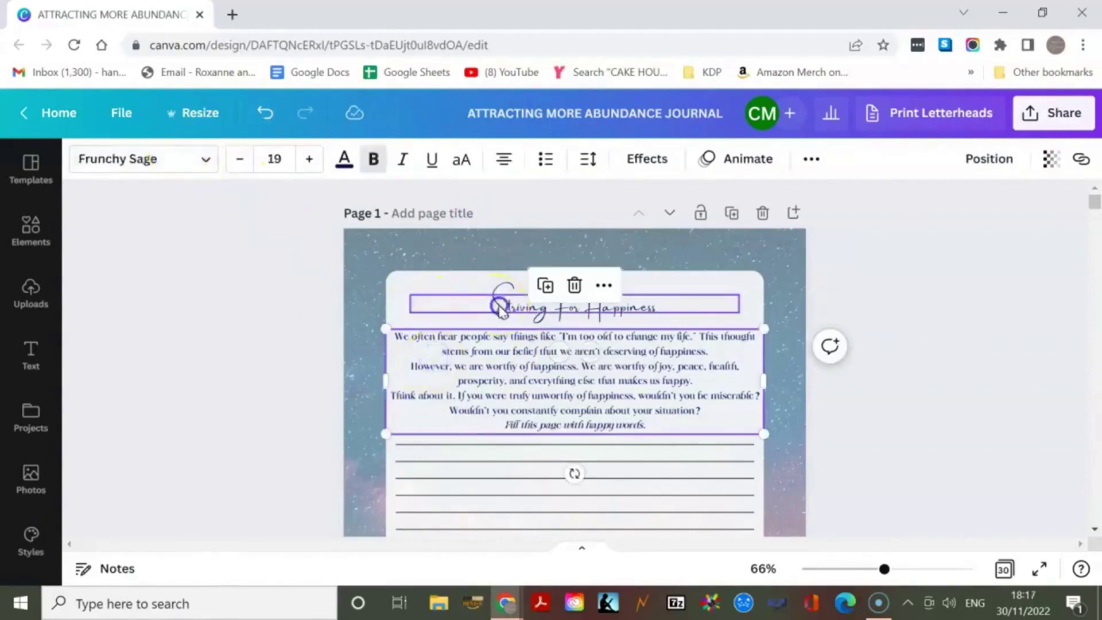
{"action": "left_click", "coordinate": [187, 164]}
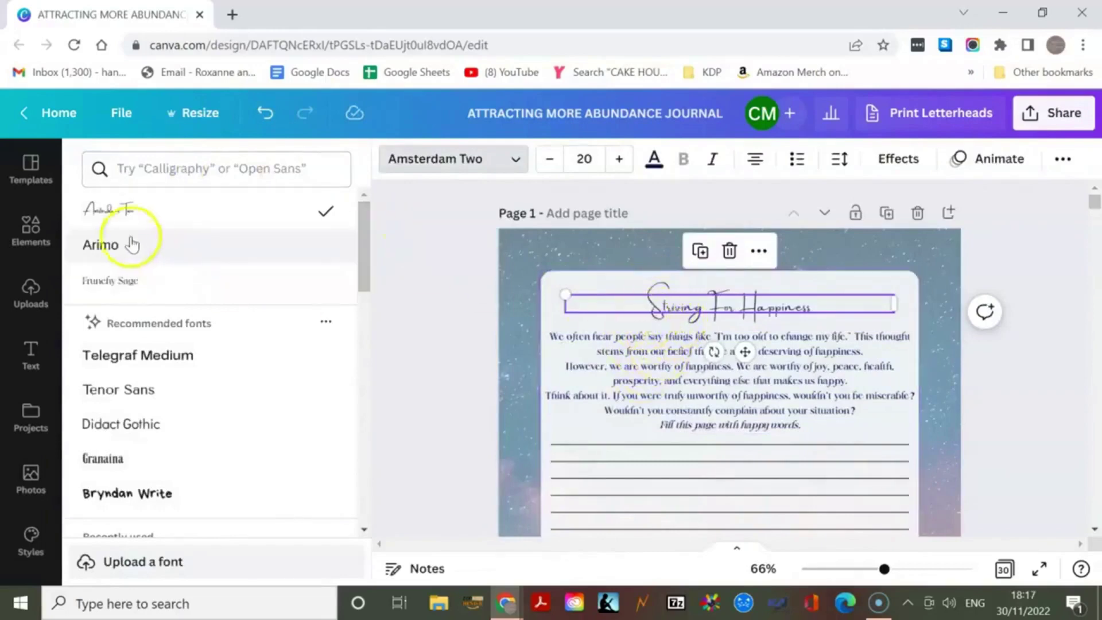
{"action": "scroll", "coordinate": [147, 370], "scroll_direction": "down", "scroll_amount": 2}
Set the Striving For Happiness title in Ovo from the Paragraph fonts and enlarge it to 27.7
{"action": "left_click", "coordinate": [161, 165]}
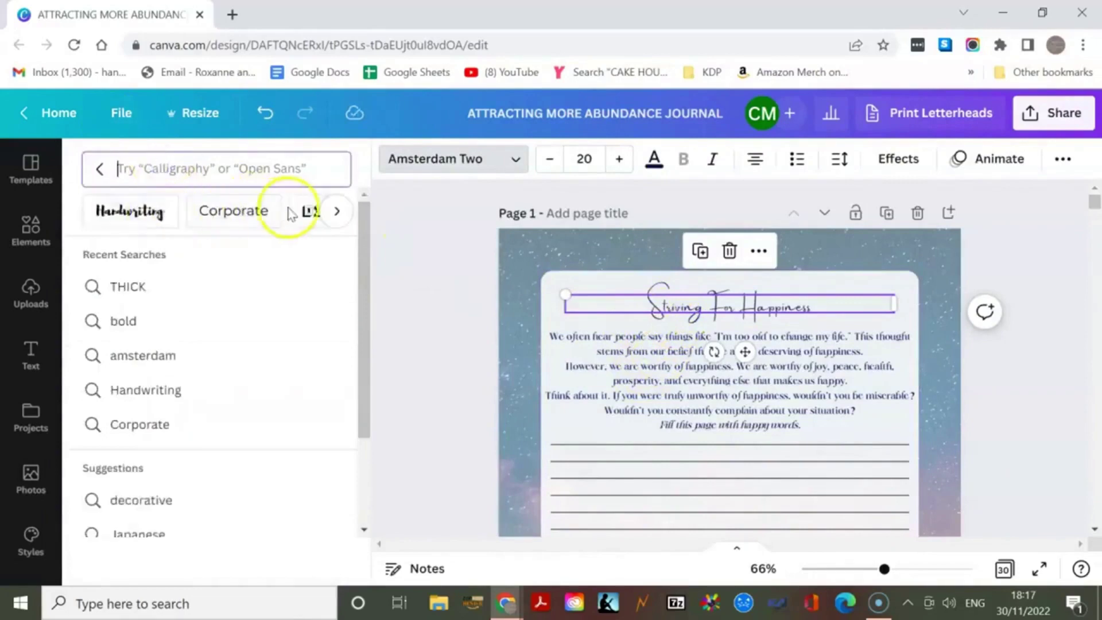
{"action": "left_click", "coordinate": [335, 212]}
{"action": "left_click", "coordinate": [336, 211]}
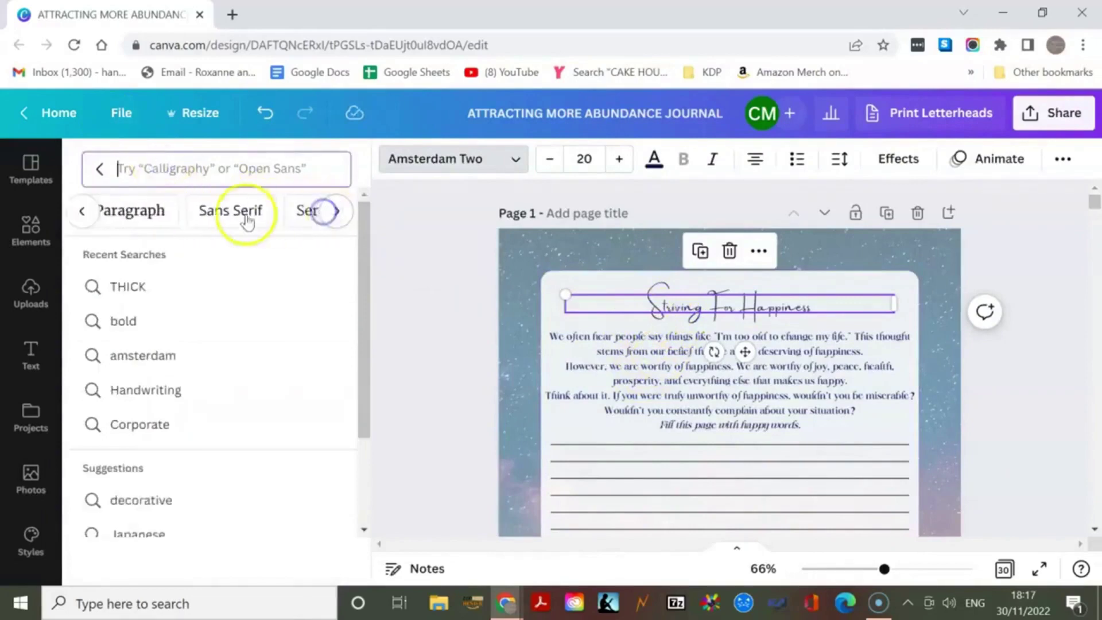
{"action": "left_click", "coordinate": [163, 211]}
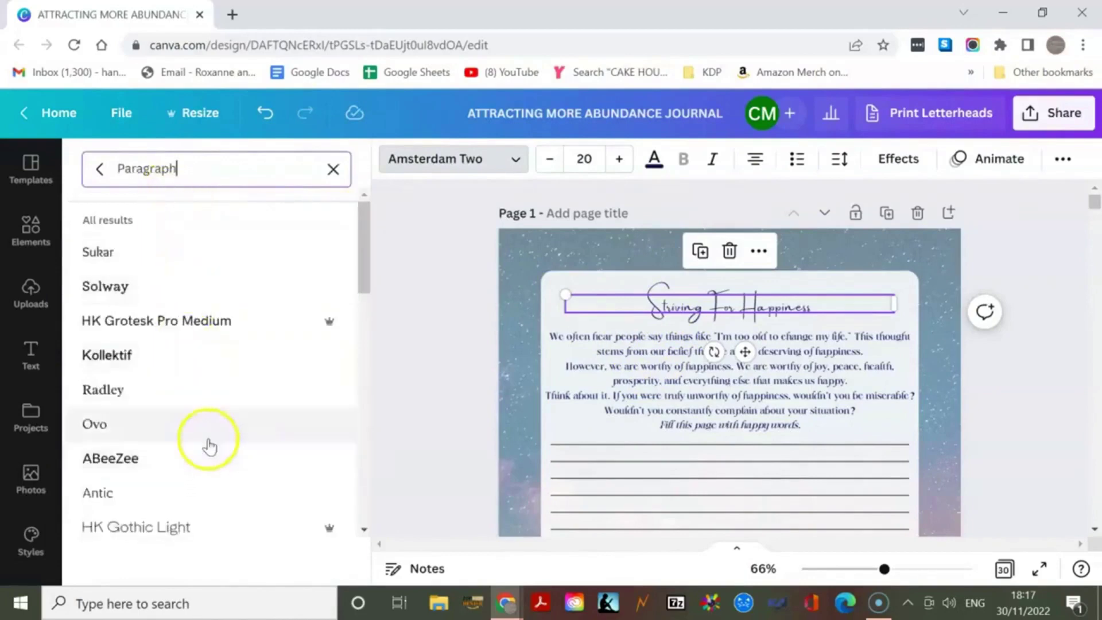
{"action": "scroll", "coordinate": [209, 446], "scroll_direction": "down", "scroll_amount": 2}
{"action": "left_click", "coordinate": [193, 342]}
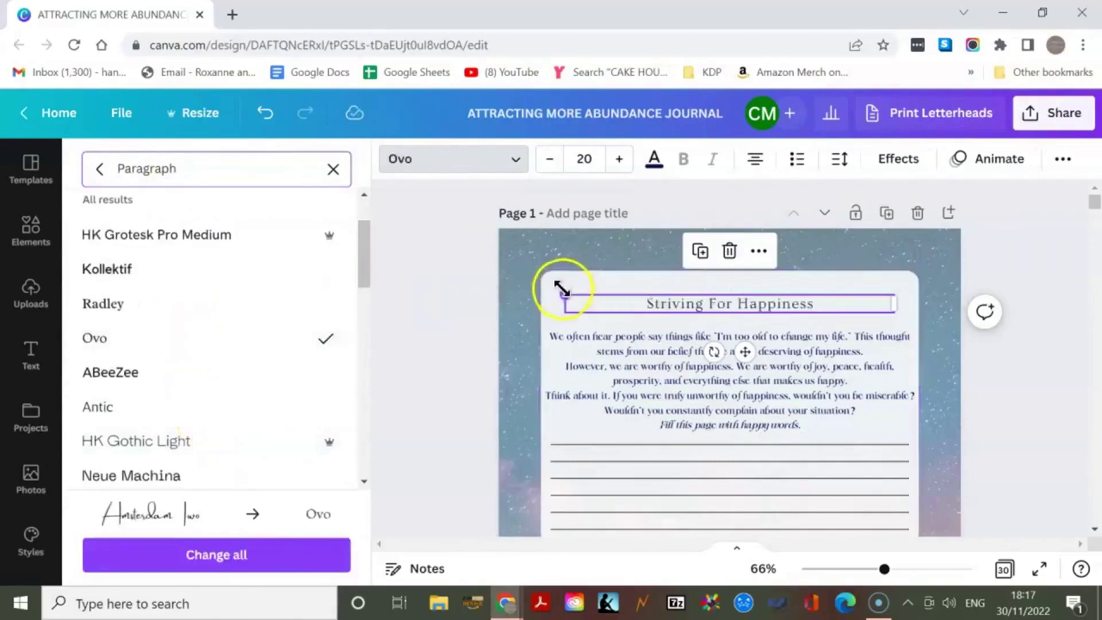
{"action": "left_click_drag", "start_coordinate": [564, 294], "coordinate": [438, 276]}
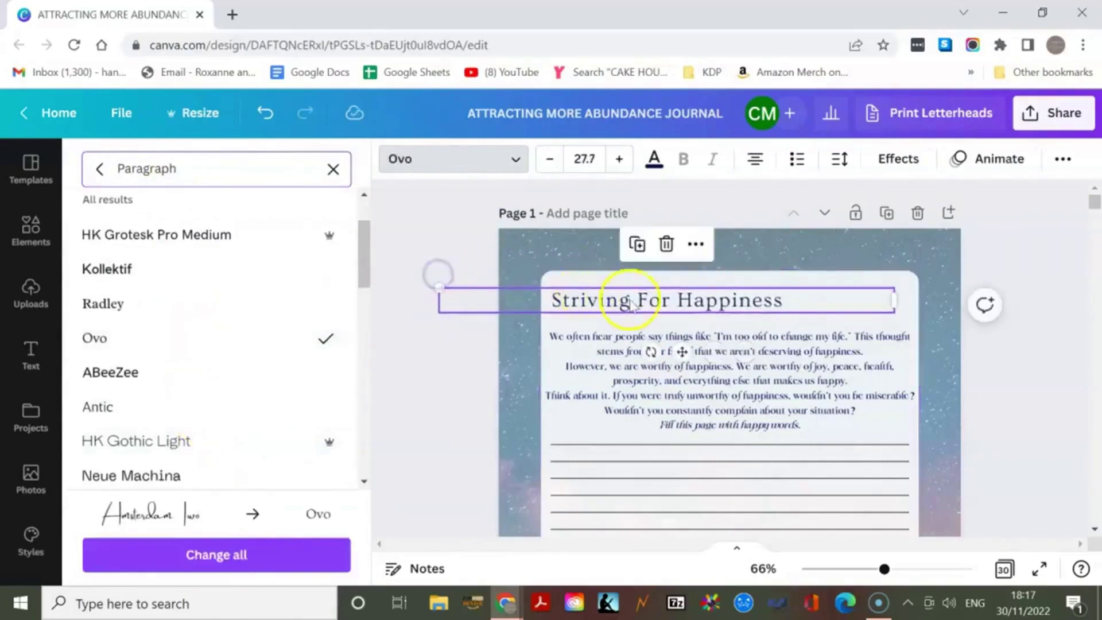
{"action": "left_click_drag", "start_coordinate": [635, 316], "coordinate": [676, 310]}
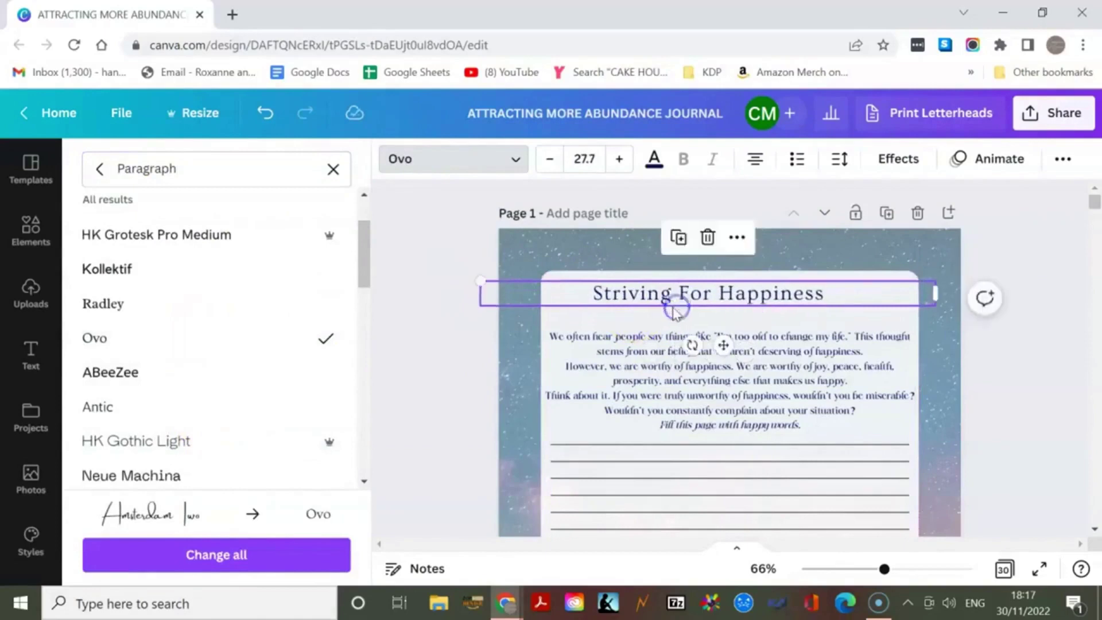
Center the Striving For Happiness title horizontally on the page
{"action": "left_click", "coordinate": [1063, 158]}
{"action": "left_click", "coordinate": [891, 200]}
{"action": "left_click", "coordinate": [831, 355]}
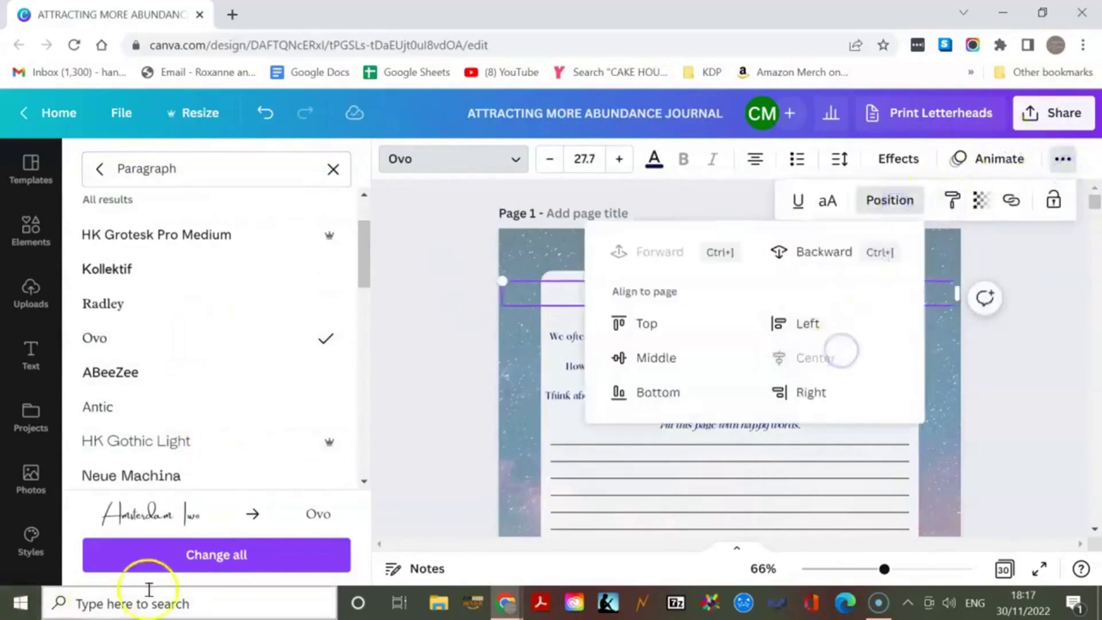
Replace all Amsterdam Two text with Ovo, confirming on page 2's Bringing About Change heading
{"action": "left_click", "coordinate": [175, 556]}
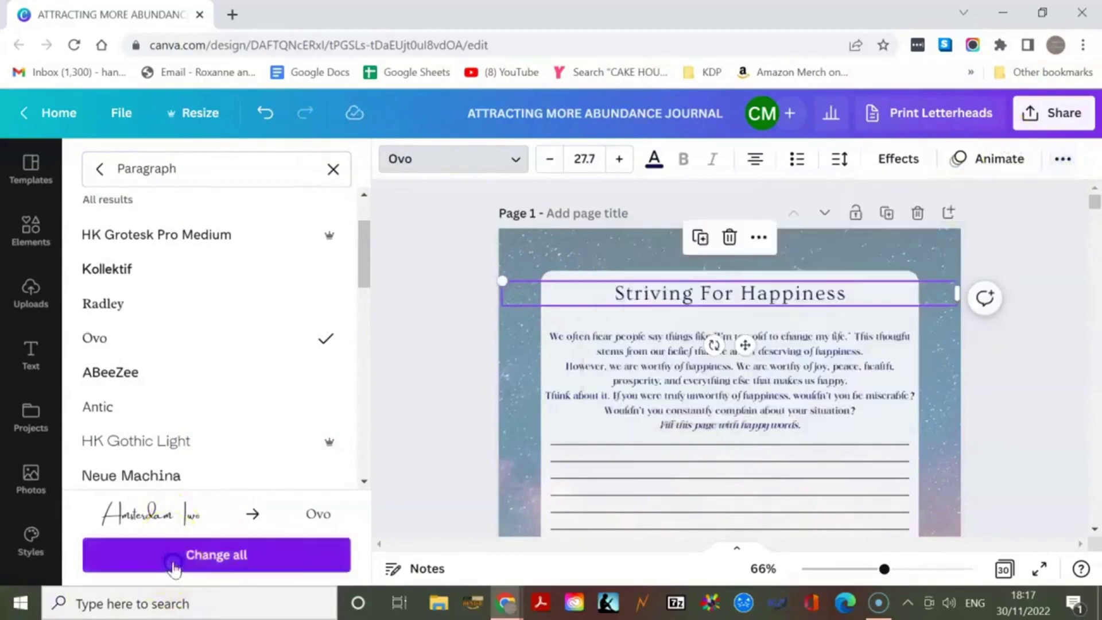
{"action": "scroll", "coordinate": [861, 344], "scroll_direction": "down", "scroll_amount": 5}
{"action": "scroll", "coordinate": [834, 353], "scroll_direction": "down", "scroll_amount": 3}
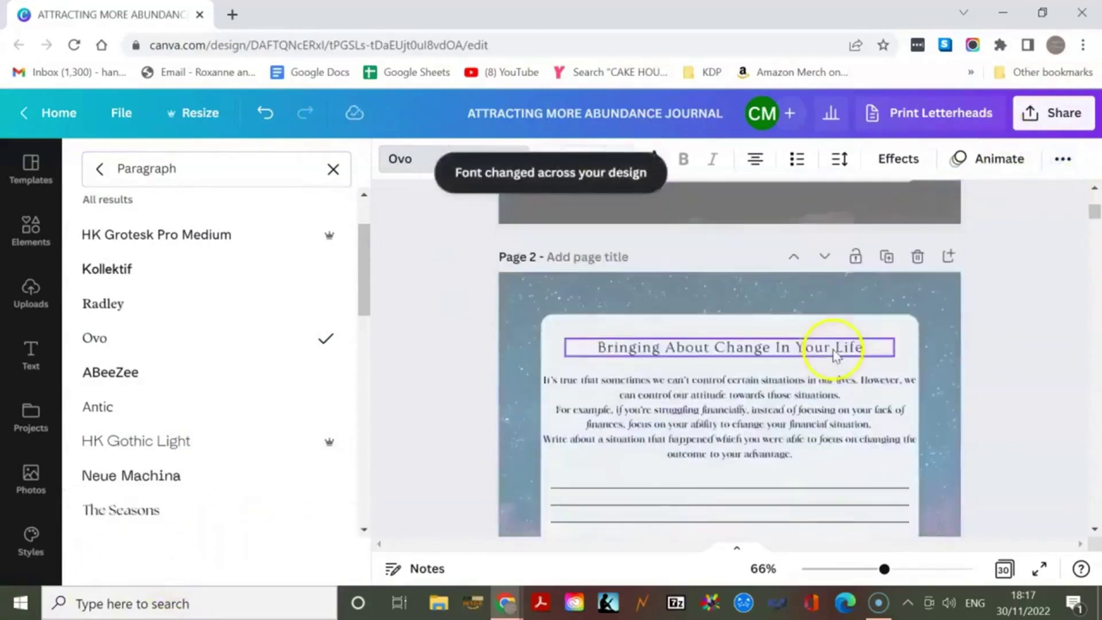
{"action": "scroll", "coordinate": [833, 354], "scroll_direction": "down", "scroll_amount": 4}
{"action": "scroll", "coordinate": [834, 353], "scroll_direction": "up", "scroll_amount": 4}
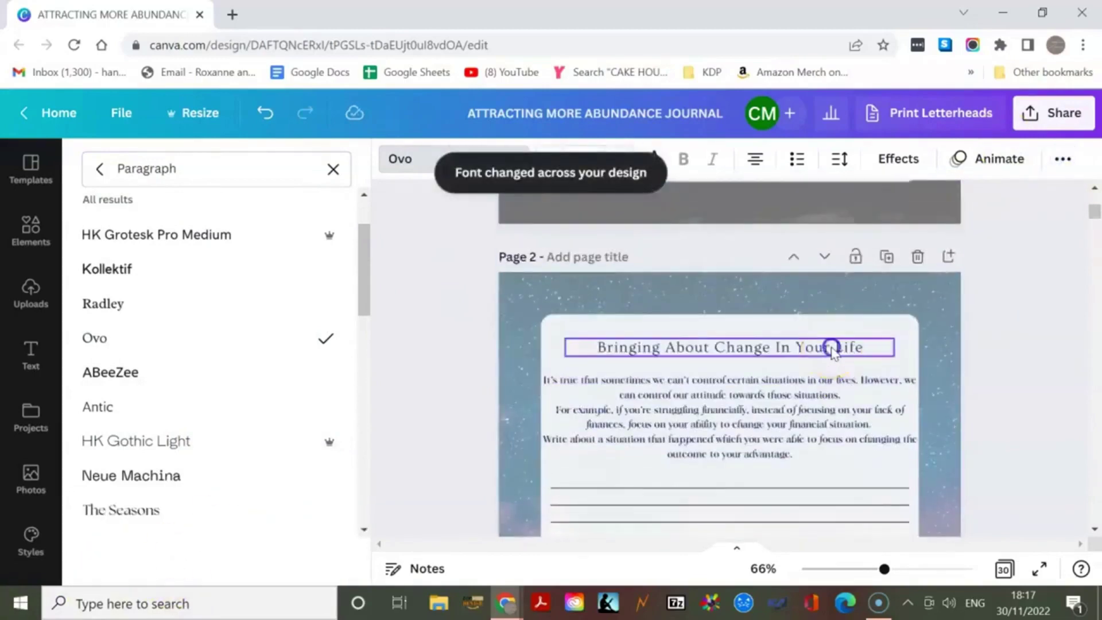
{"action": "left_click", "coordinate": [833, 353]}
{"action": "scroll", "coordinate": [708, 352], "scroll_direction": "down", "scroll_amount": 2}
{"action": "scroll", "coordinate": [708, 351], "scroll_direction": "down", "scroll_amount": 3}
{"action": "scroll", "coordinate": [708, 351], "scroll_direction": "down", "scroll_amount": 2}
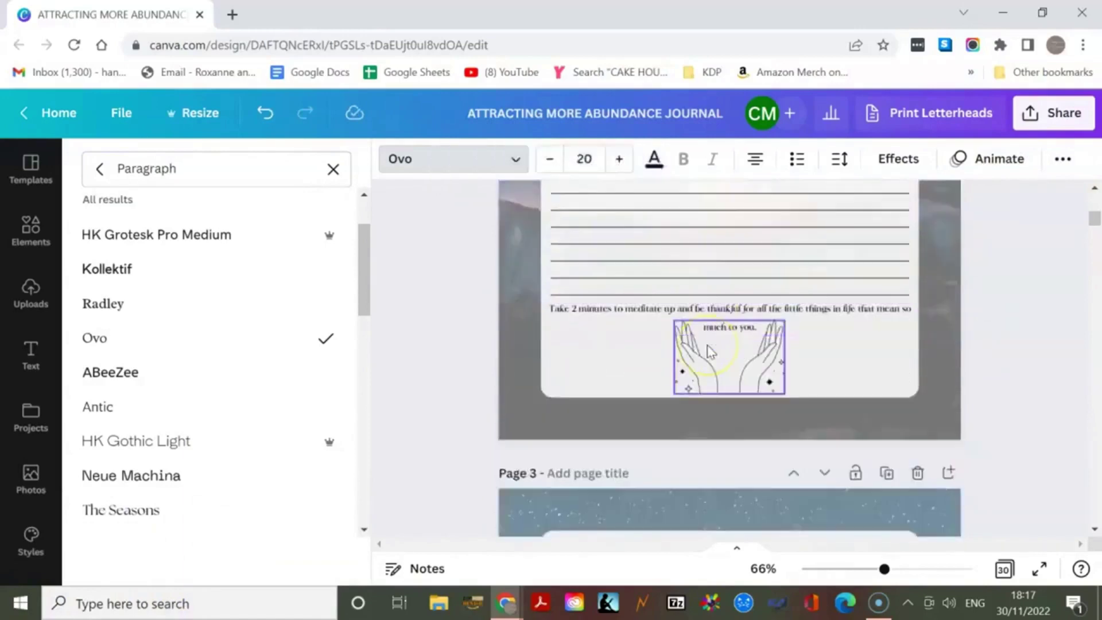
{"action": "scroll", "coordinate": [708, 351], "scroll_direction": "up", "scroll_amount": 8}
{"action": "scroll", "coordinate": [709, 349], "scroll_direction": "up", "scroll_amount": 3}
{"action": "scroll", "coordinate": [704, 336], "scroll_direction": "up", "scroll_amount": 4}
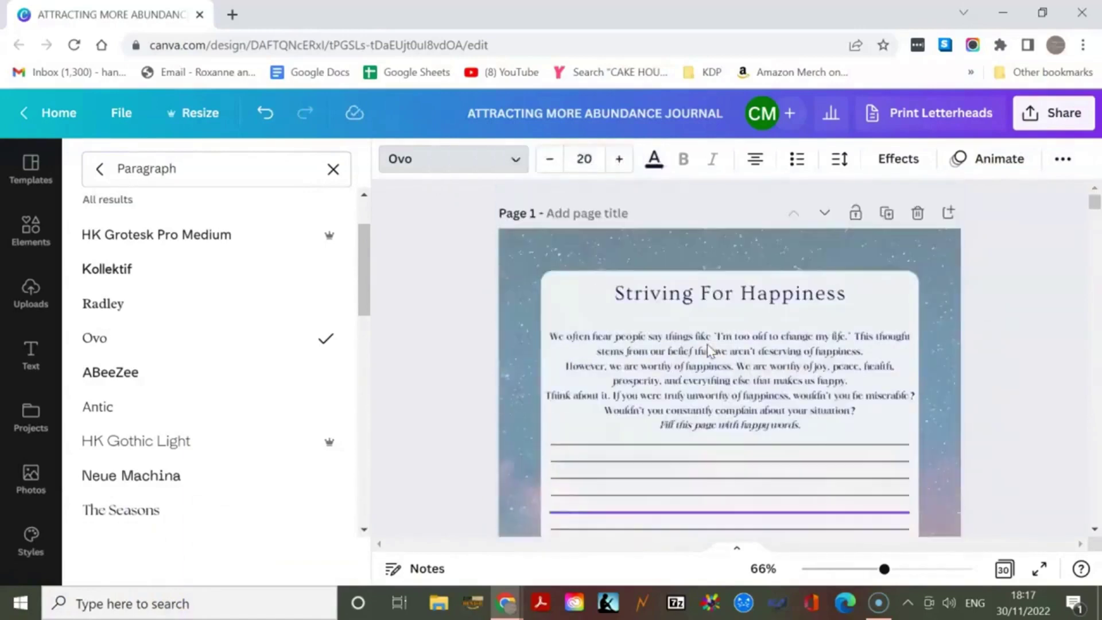
{"action": "left_click", "coordinate": [701, 298]}
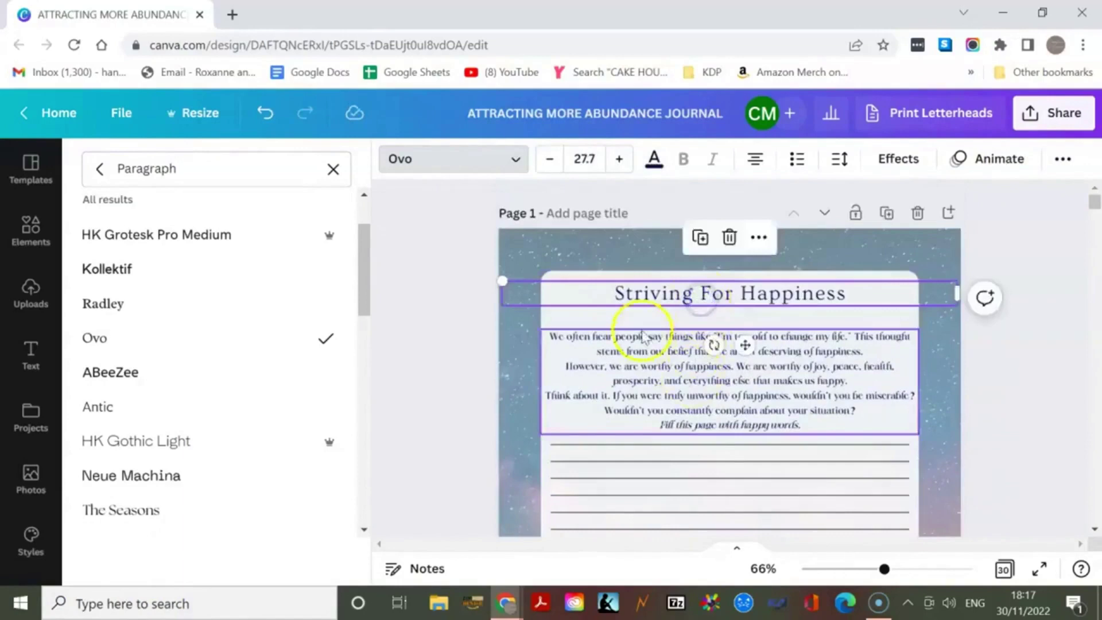
Browse Sans Serif fonts for the page 1 paragraph and try Garet Book
{"action": "left_click", "coordinate": [666, 393]}
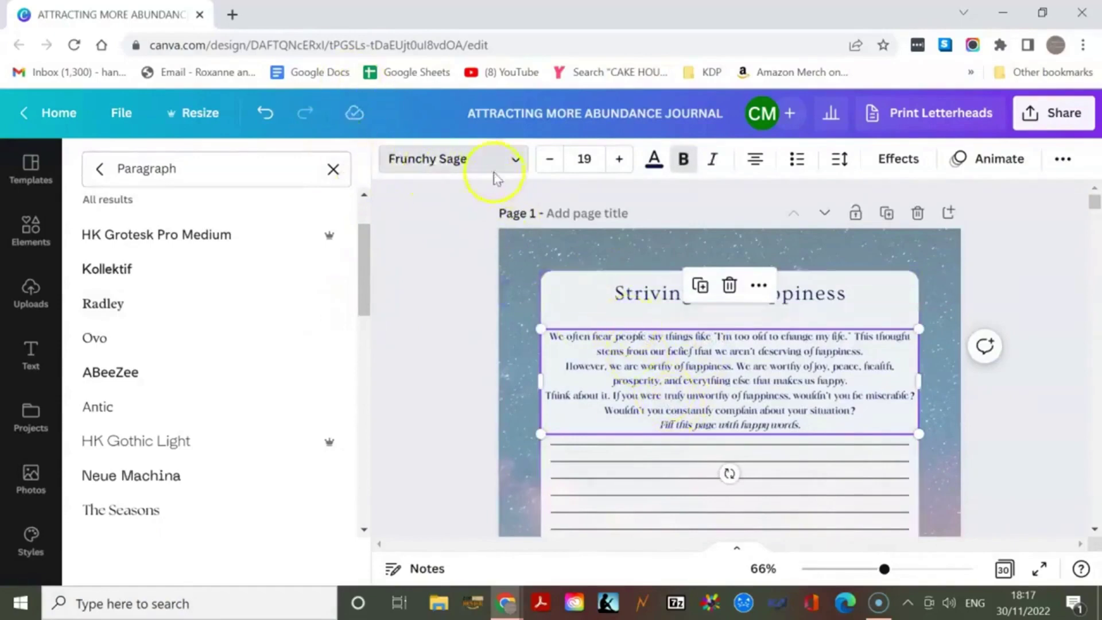
{"action": "left_click", "coordinate": [108, 168]}
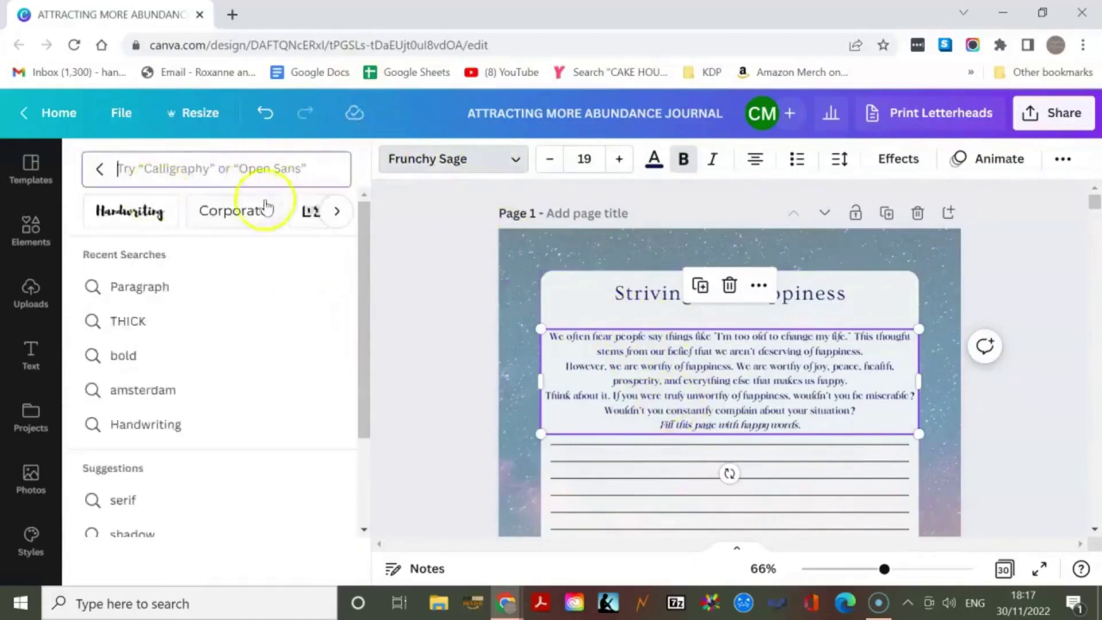
{"action": "left_click", "coordinate": [336, 212]}
{"action": "left_click", "coordinate": [336, 214]}
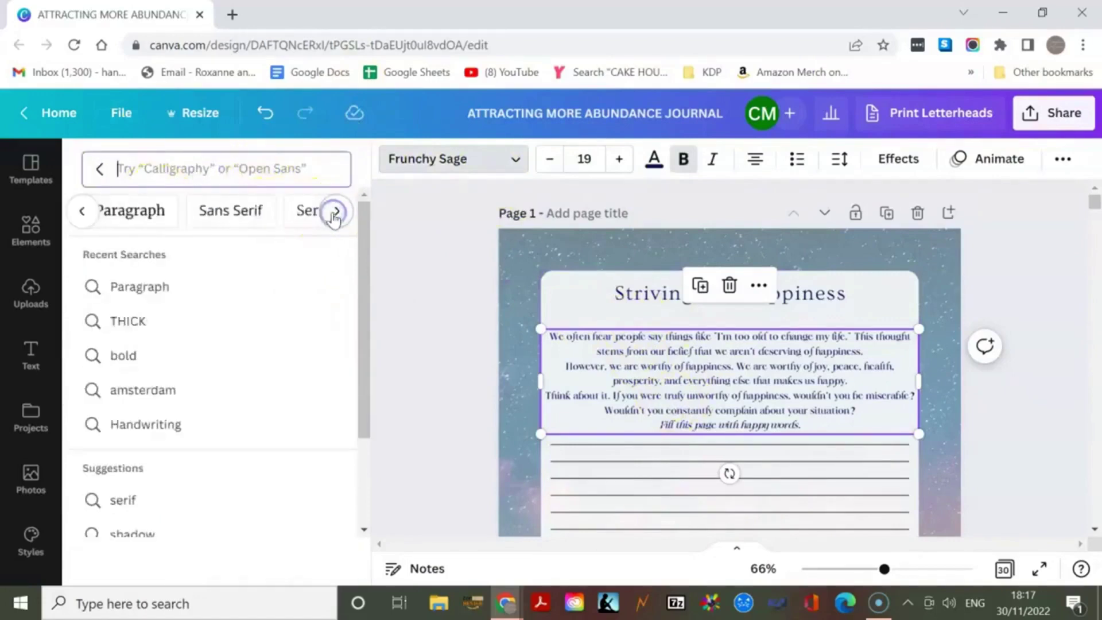
{"action": "left_click", "coordinate": [234, 218]}
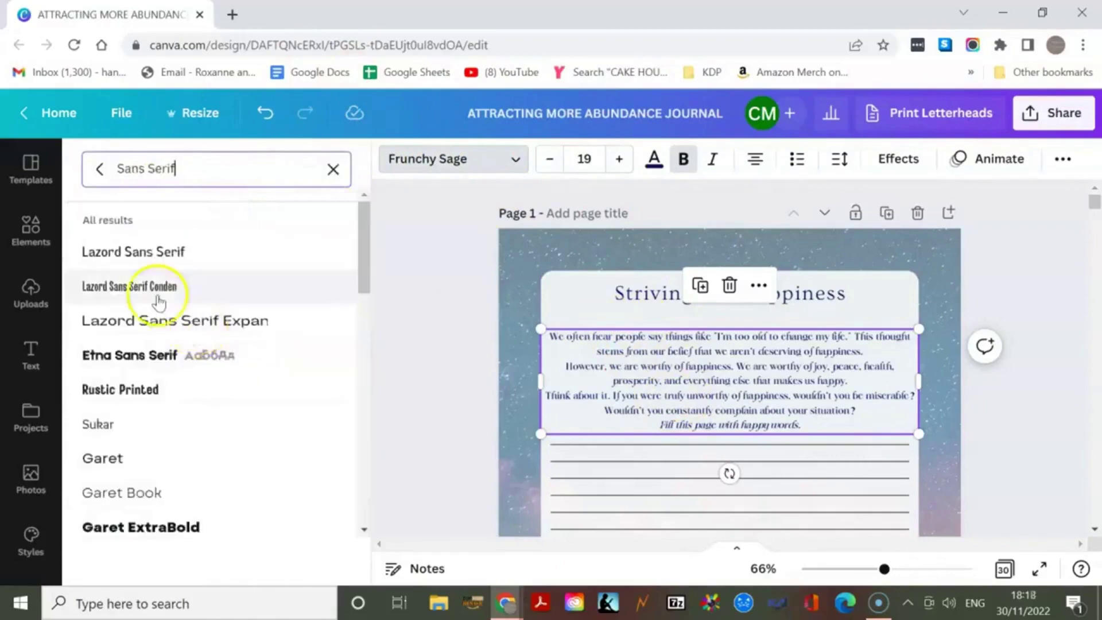
{"action": "scroll", "coordinate": [152, 327], "scroll_direction": "down", "scroll_amount": 1}
{"action": "scroll", "coordinate": [153, 332], "scroll_direction": "down", "scroll_amount": 1}
{"action": "scroll", "coordinate": [148, 336], "scroll_direction": "down", "scroll_amount": 1}
{"action": "left_click", "coordinate": [149, 336]}
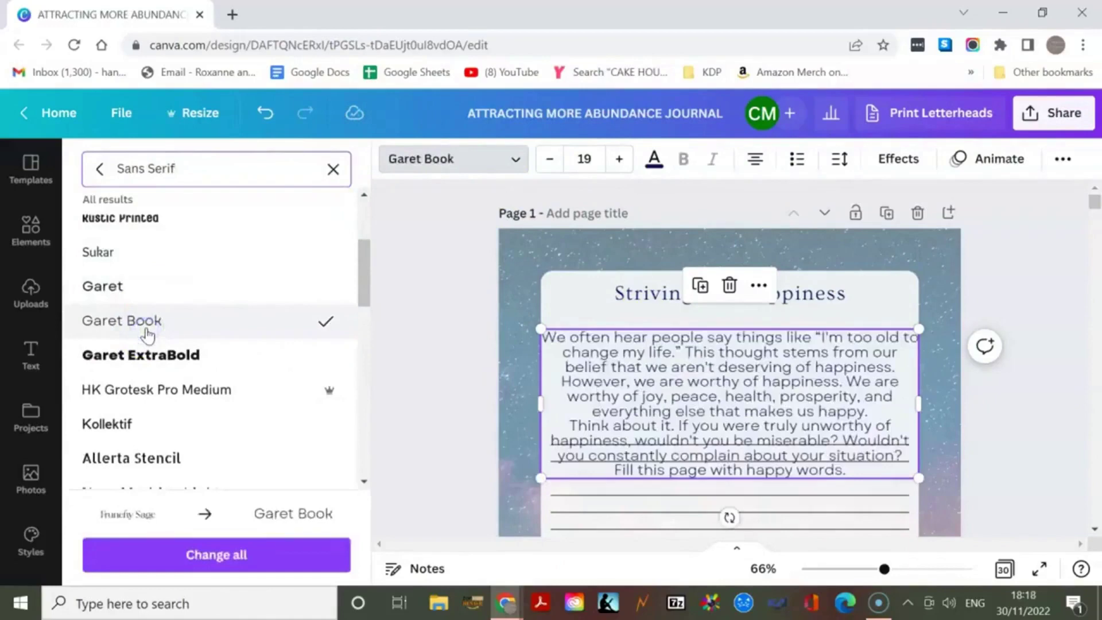
{"action": "scroll", "coordinate": [163, 358], "scroll_direction": "down", "scroll_amount": 2}
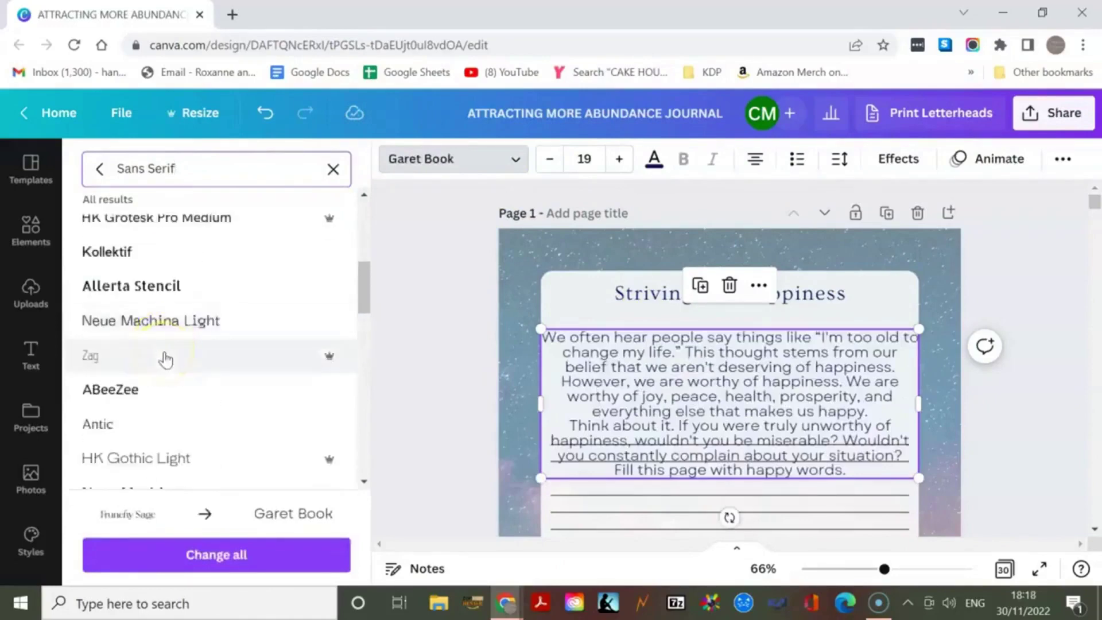
Try Zag, settle on Neue Machina for the paragraph, and clear the font search
{"action": "left_click", "coordinate": [165, 357]}
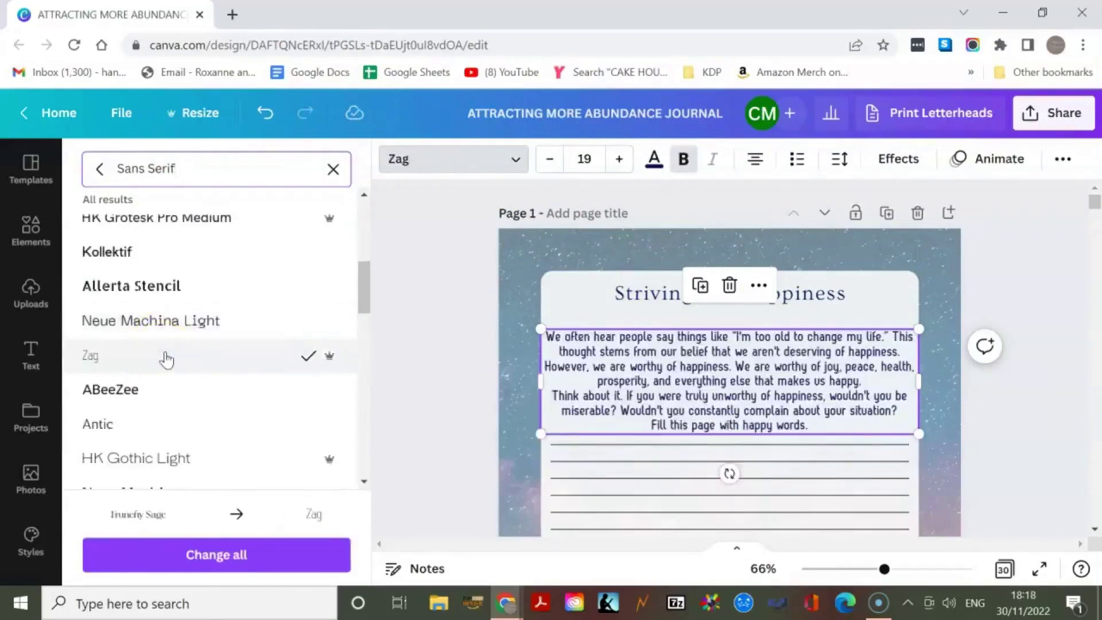
{"action": "scroll", "coordinate": [165, 358], "scroll_direction": "down", "scroll_amount": 2}
{"action": "scroll", "coordinate": [165, 358], "scroll_direction": "down", "scroll_amount": 1}
{"action": "scroll", "coordinate": [165, 357], "scroll_direction": "down", "scroll_amount": 2}
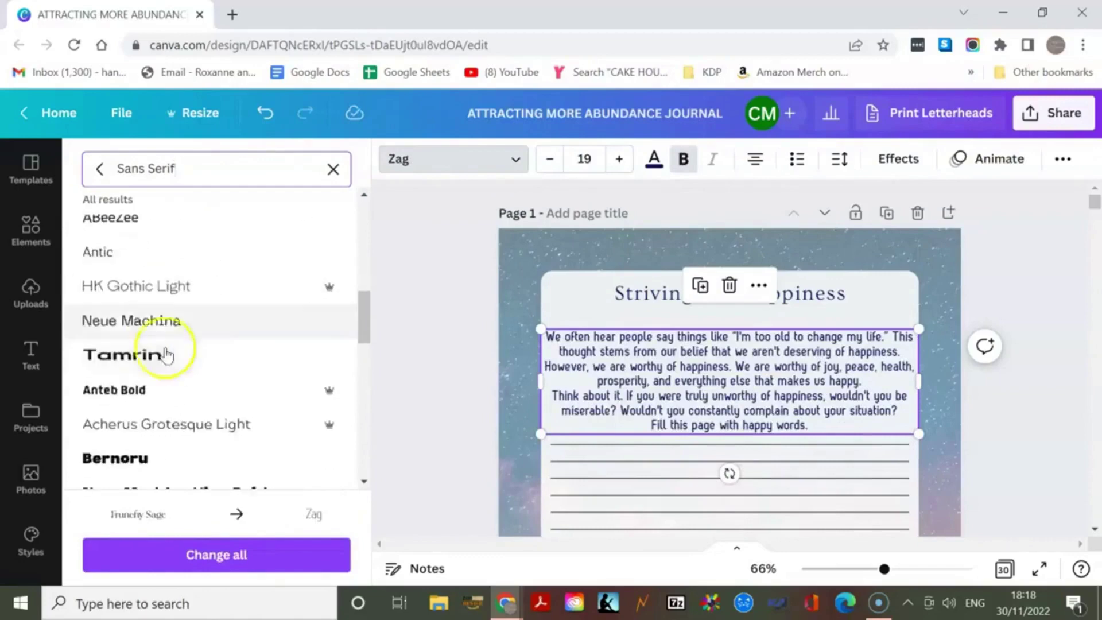
{"action": "left_click", "coordinate": [156, 320]}
{"action": "scroll", "coordinate": [157, 329], "scroll_direction": "down", "scroll_amount": 1}
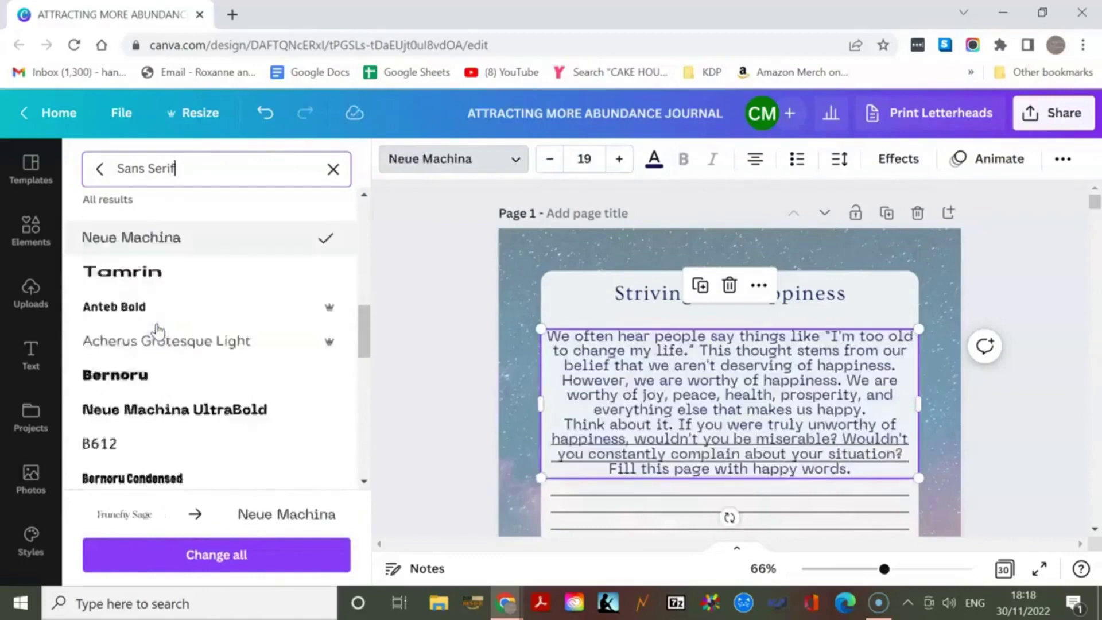
{"action": "scroll", "coordinate": [158, 330], "scroll_direction": "down", "scroll_amount": 2}
{"action": "left_click", "coordinate": [100, 169]}
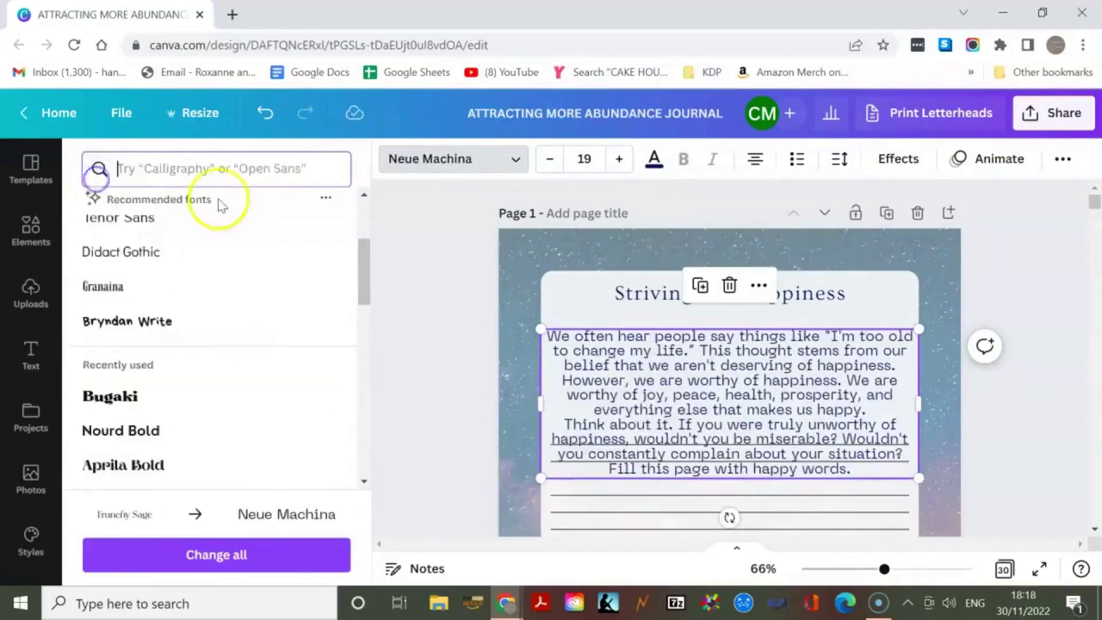
{"action": "left_click", "coordinate": [259, 174]}
{"action": "type", "text": "d"}
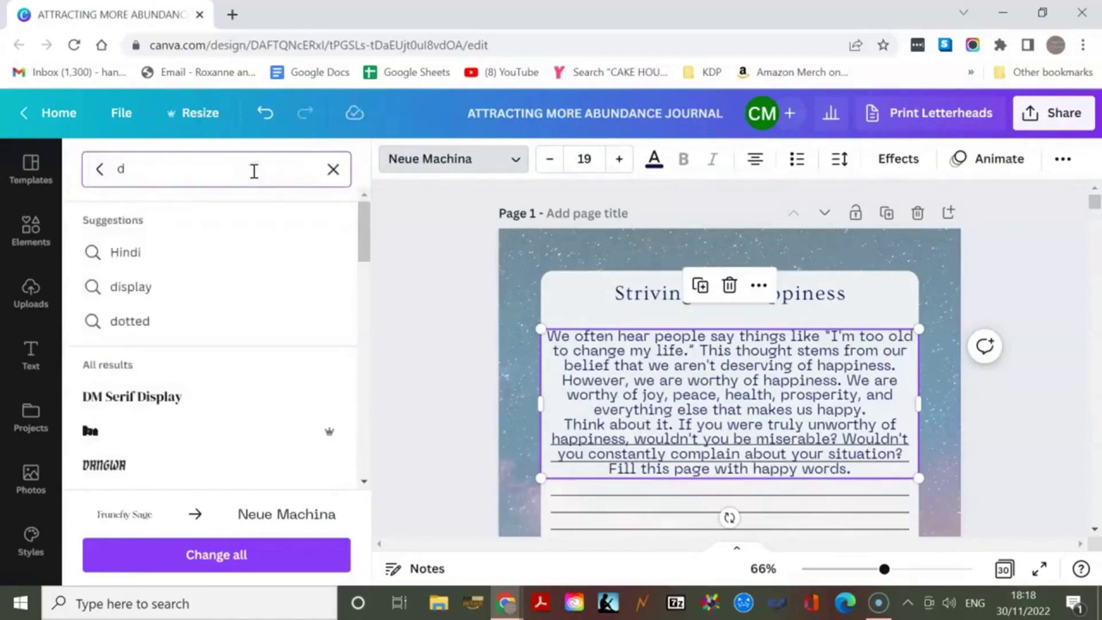
{"action": "key", "text": "BackSpace"}
{"action": "type", "text": "dis"}
{"action": "key", "text": "BackSpace"}
{"action": "key", "text": "BackSpace"}
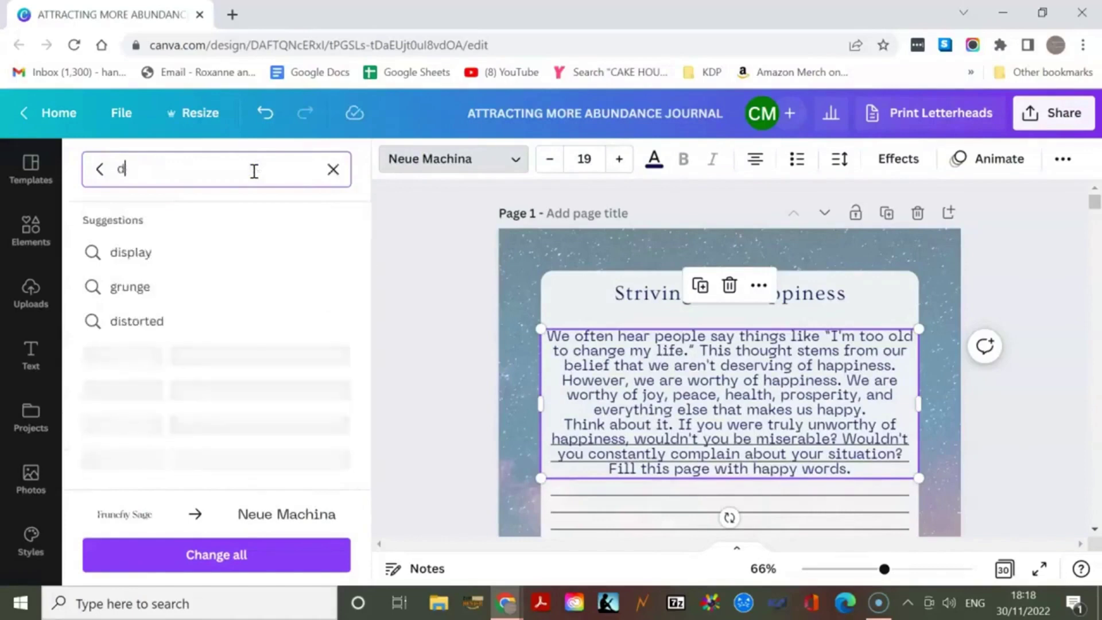
{"action": "key", "text": "BackSpace"}
Apply Radley from the Paragraph fonts and set the size to 16, after first trying 14
{"action": "left_click", "coordinate": [335, 210]}
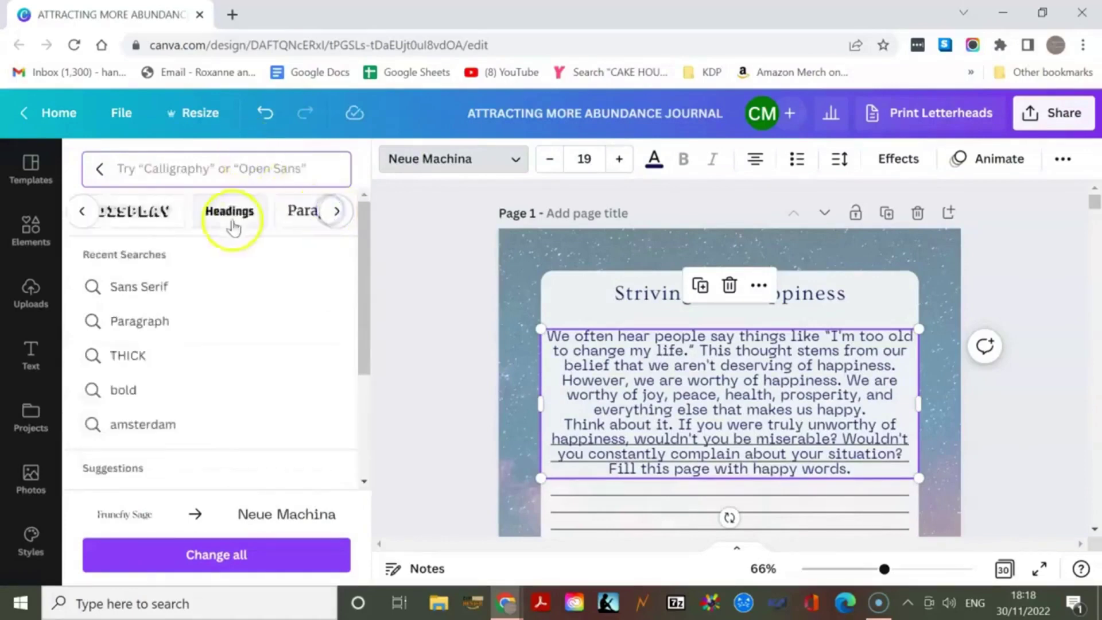
{"action": "left_click", "coordinate": [302, 212]}
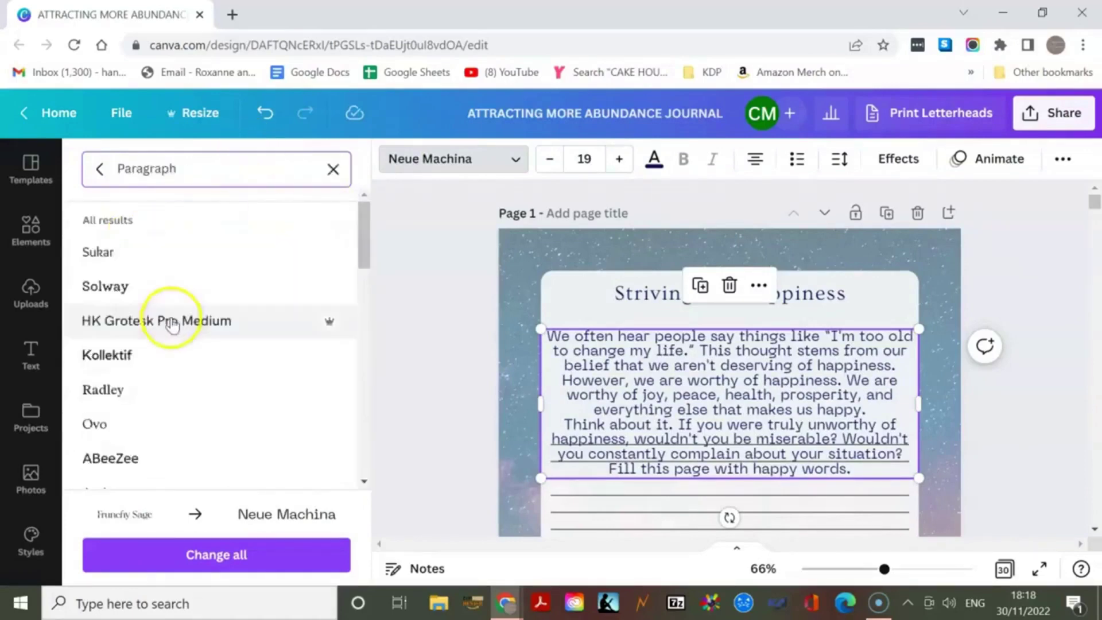
{"action": "left_click", "coordinate": [143, 387]}
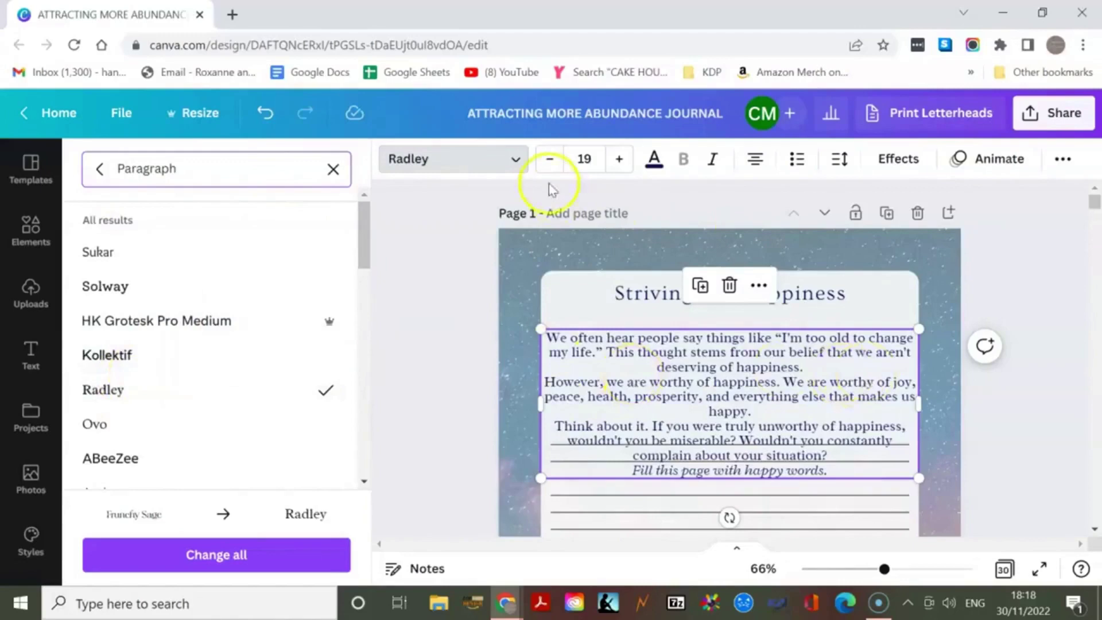
{"action": "left_click", "coordinate": [593, 159]}
{"action": "type", "text": "14"}
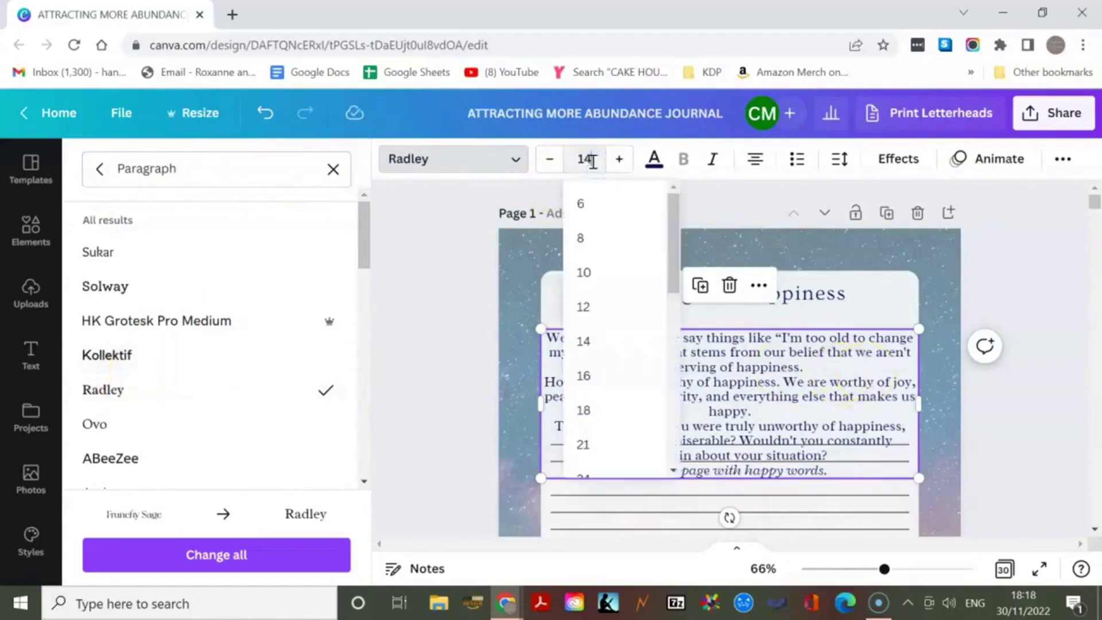
{"action": "key", "text": "Return"}
{"action": "left_click", "coordinate": [582, 164]}
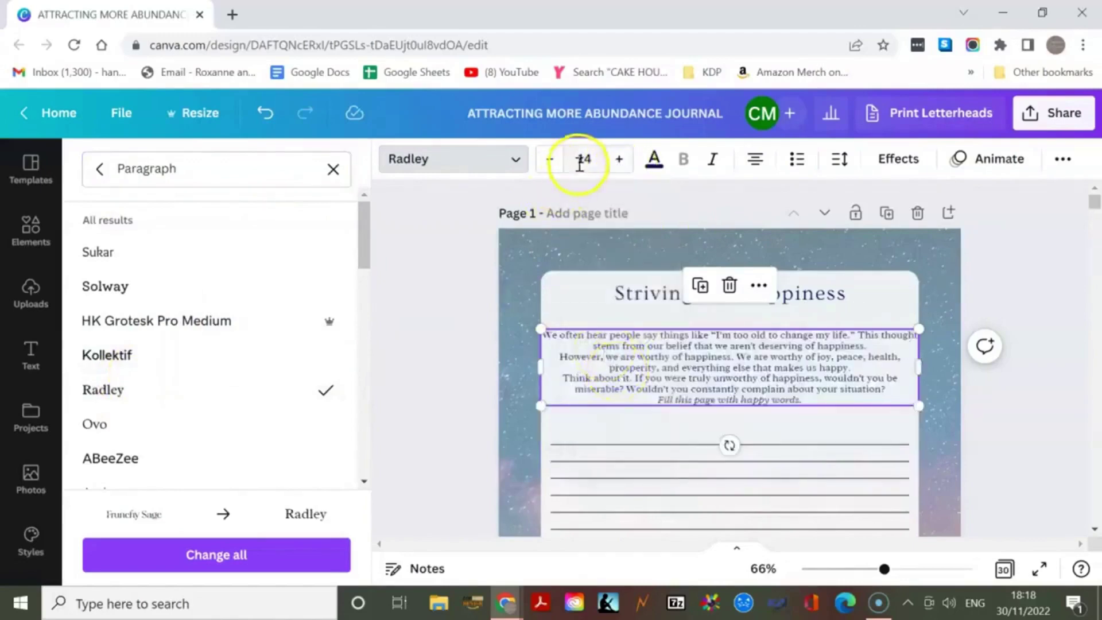
{"action": "type", "text": "16"}
{"action": "key", "text": "Return"}
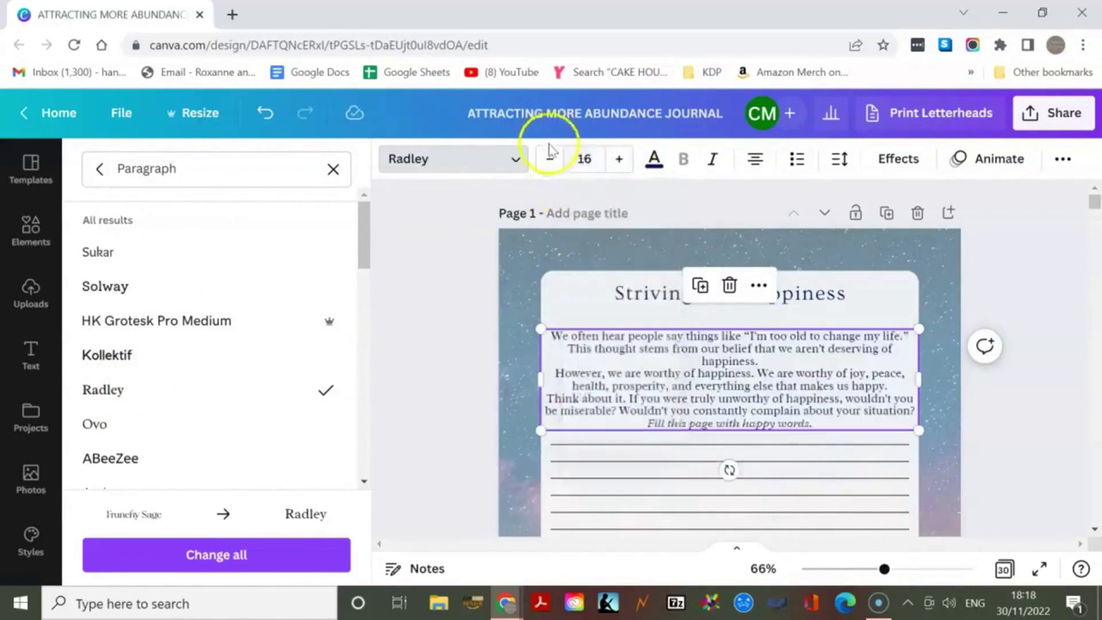
Close the font panel and reposition the paragraph beneath the Striving For Happiness title
{"action": "left_click", "coordinate": [508, 404]}
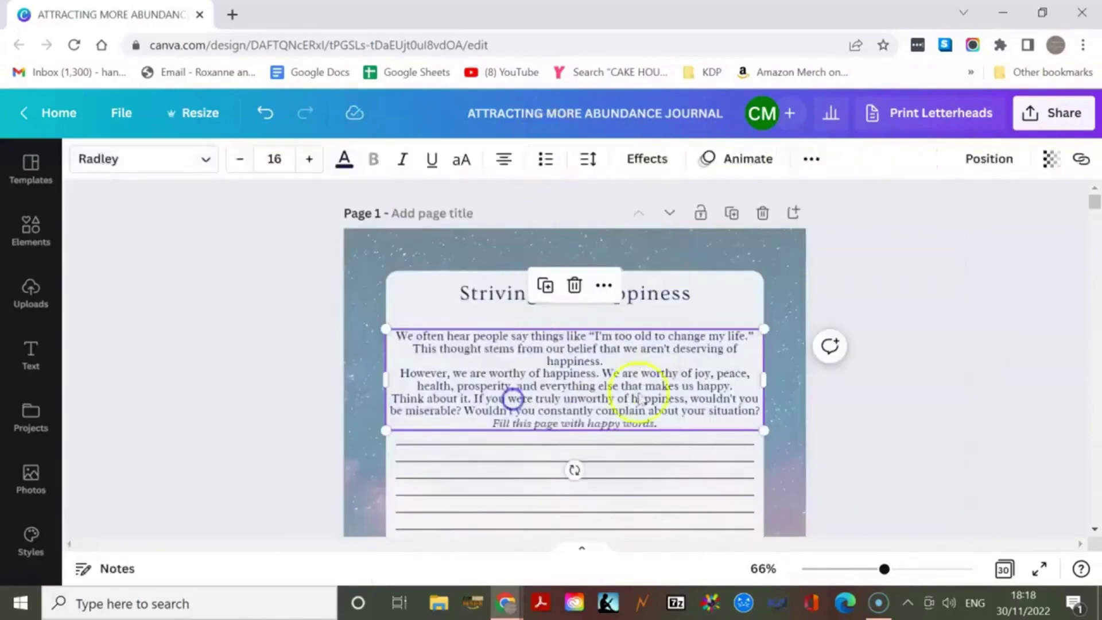
{"action": "left_click", "coordinate": [784, 399]}
{"action": "left_click_drag", "start_coordinate": [689, 382], "coordinate": [686, 362]}
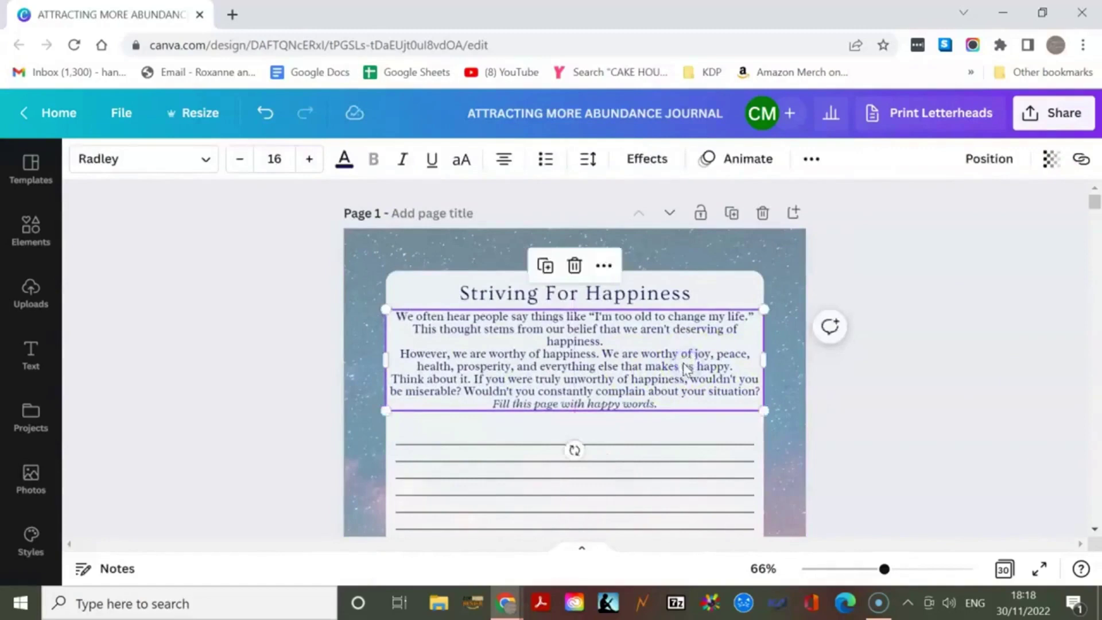
{"action": "left_click", "coordinate": [678, 345]}
{"action": "left_click", "coordinate": [504, 291]}
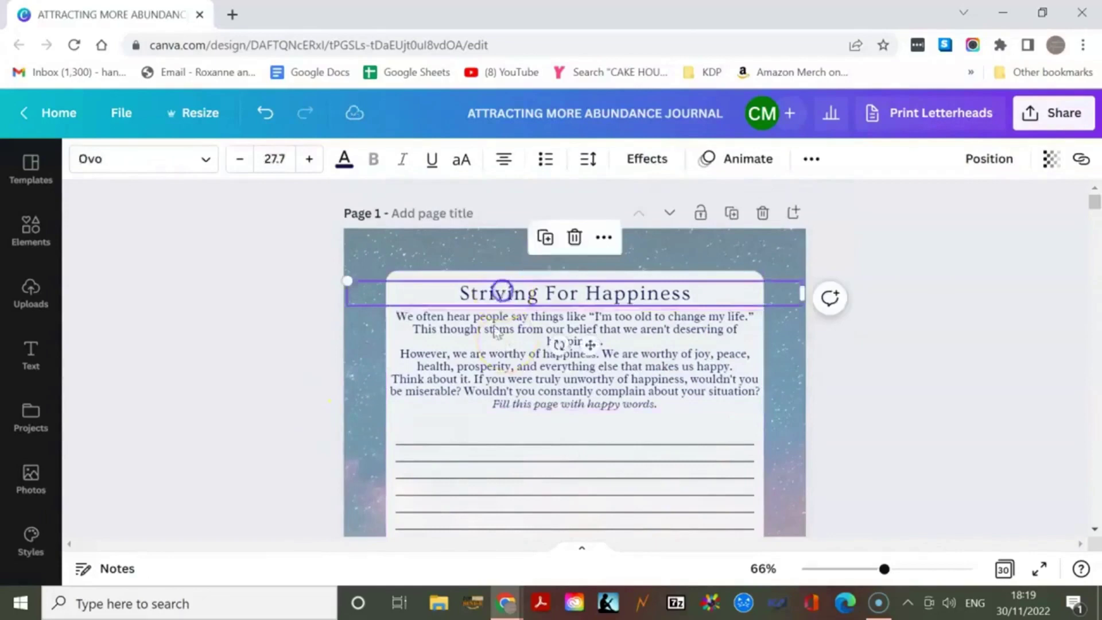
{"action": "left_click", "coordinate": [492, 353]}
{"action": "key", "text": "ctrl+z"}
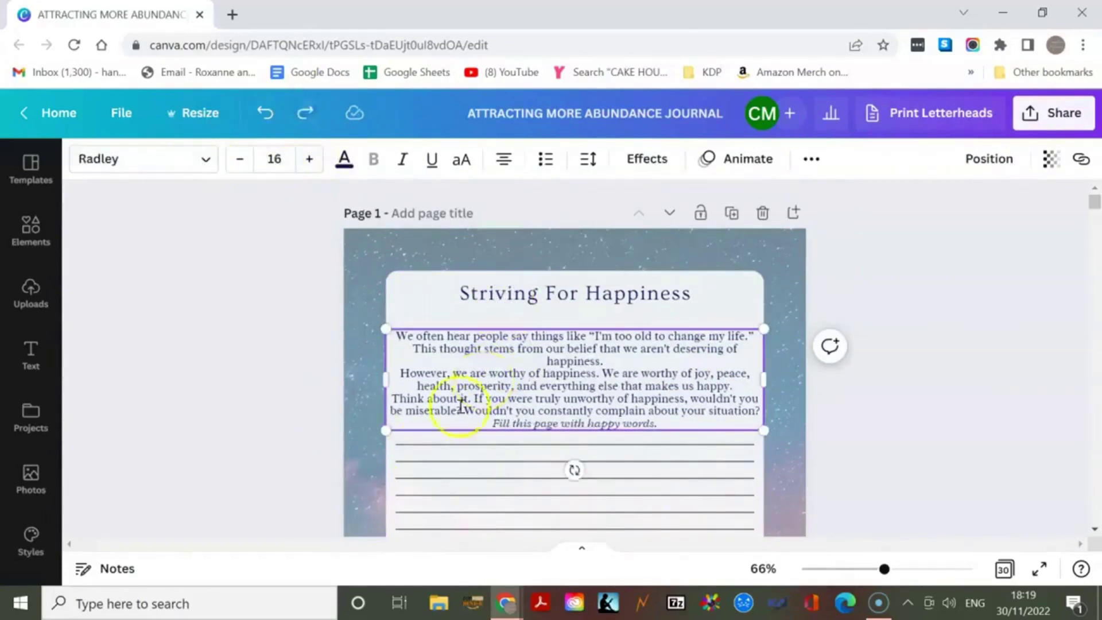
{"action": "scroll", "coordinate": [354, 443], "scroll_direction": "down", "scroll_amount": 2}
{"action": "scroll", "coordinate": [353, 439], "scroll_direction": "down", "scroll_amount": 2}
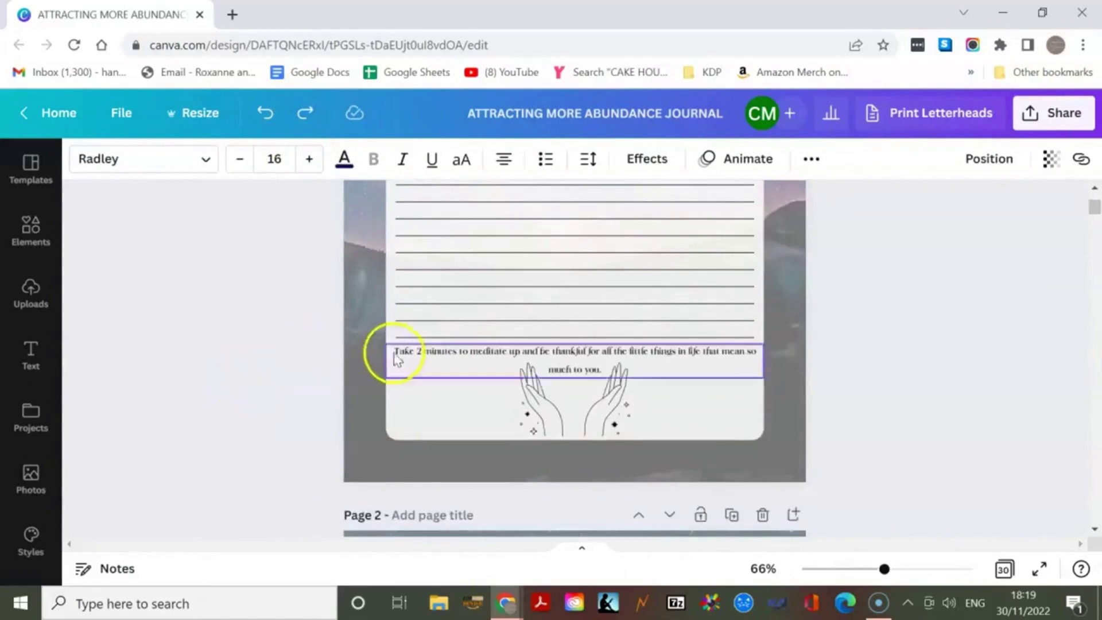
{"action": "scroll", "coordinate": [318, 318], "scroll_direction": "up", "scroll_amount": 2}
{"action": "scroll", "coordinate": [318, 318], "scroll_direction": "up", "scroll_amount": 2}
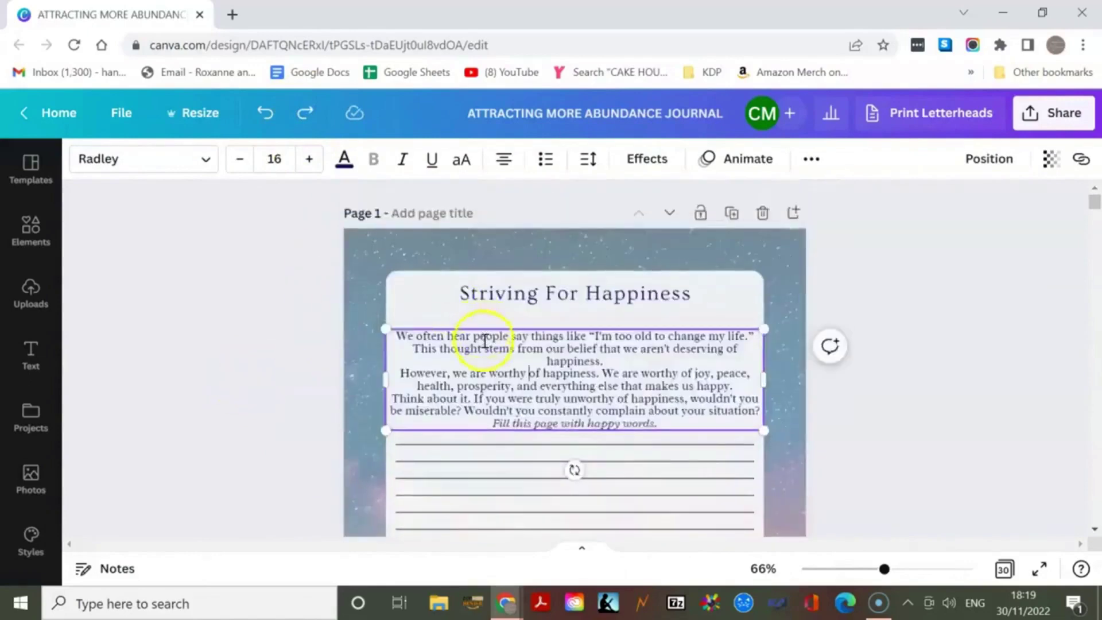
{"action": "left_click", "coordinate": [334, 356]}
{"action": "left_click_drag", "start_coordinate": [479, 394], "coordinate": [479, 383]}
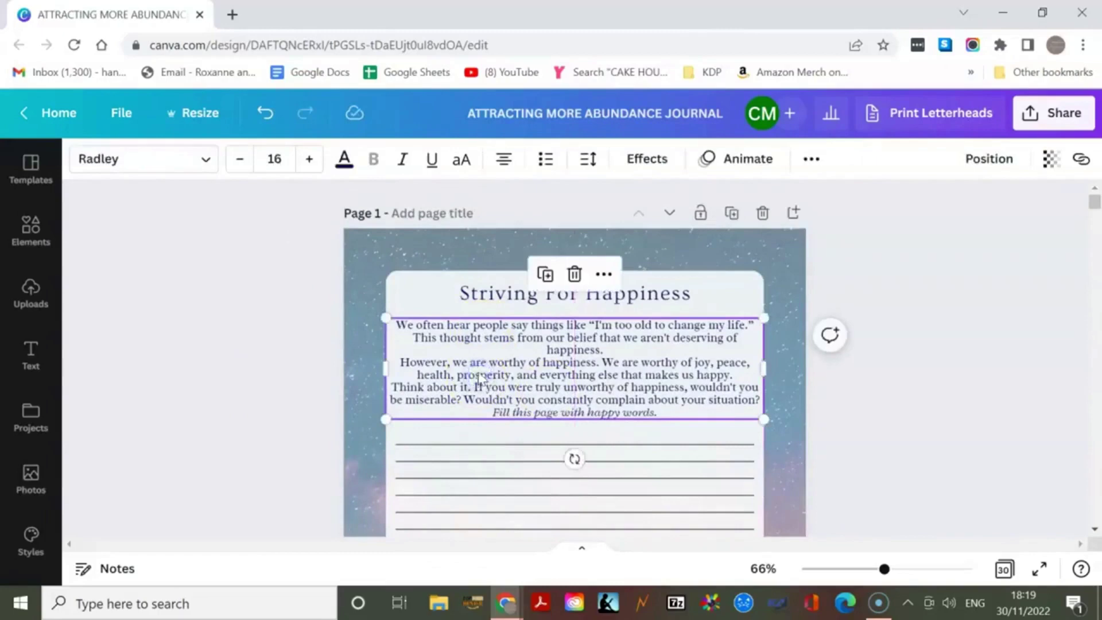
{"action": "scroll", "coordinate": [479, 378], "scroll_direction": "down", "scroll_amount": 2}
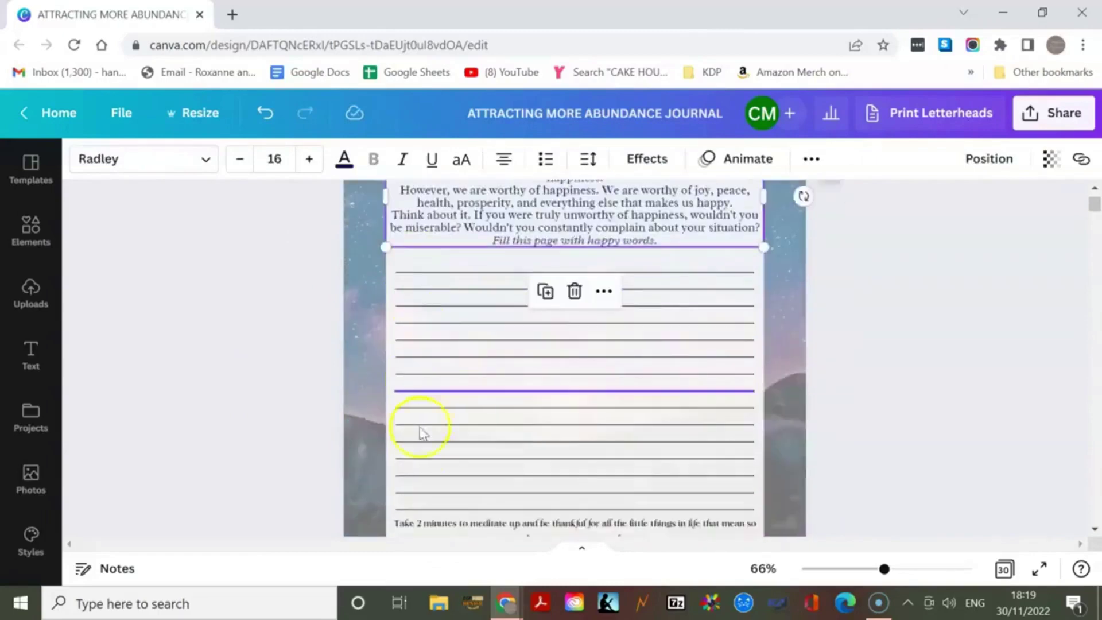
{"action": "scroll", "coordinate": [426, 470], "scroll_direction": "down", "scroll_amount": 1}
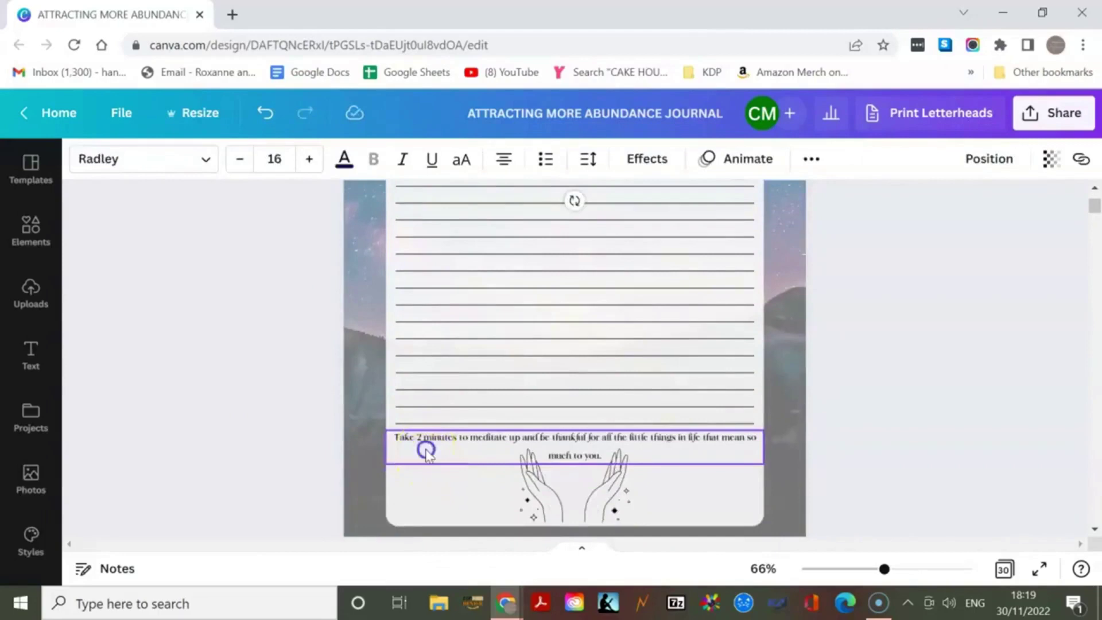
{"action": "left_click", "coordinate": [426, 450]}
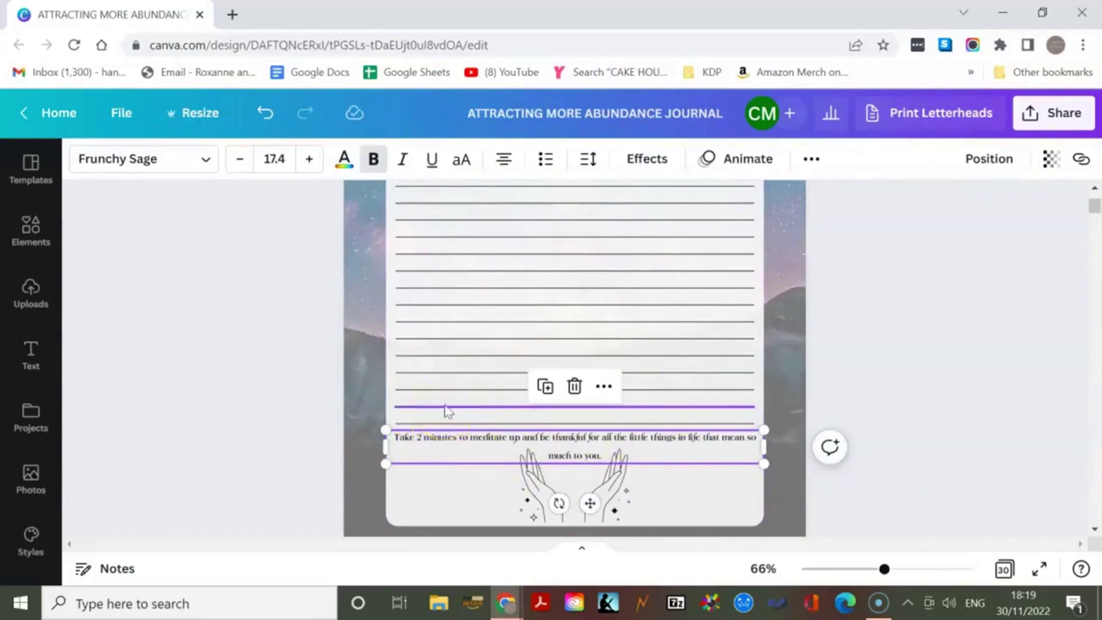
{"action": "scroll", "coordinate": [475, 405], "scroll_direction": "up", "scroll_amount": 5}
{"action": "type", "text": "clouds"}
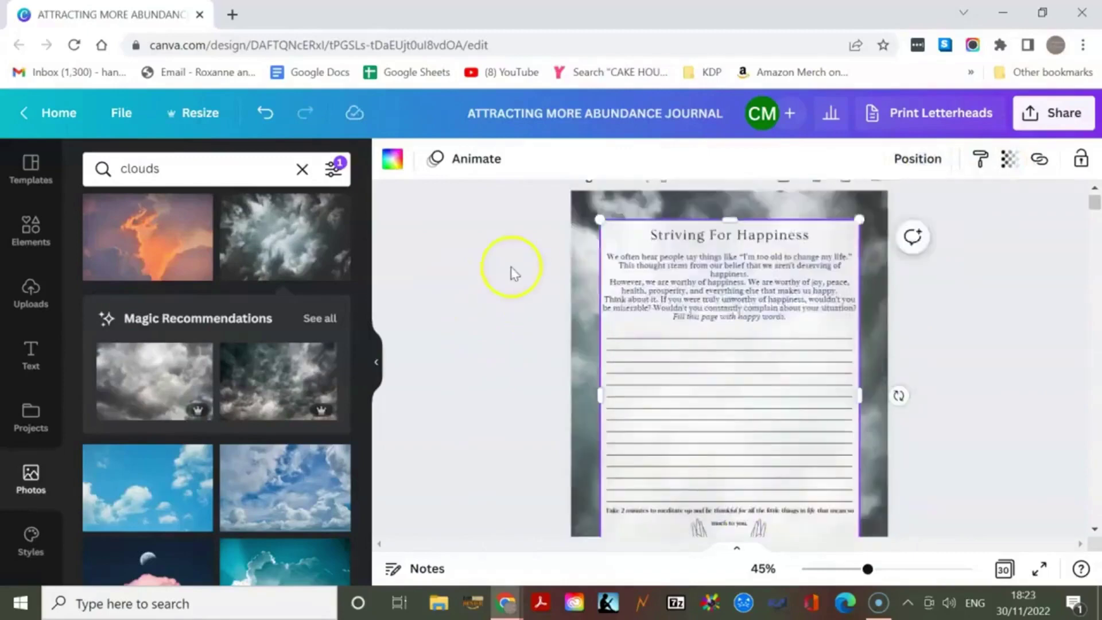
Inspect page 1's title, clouds background, hands illustration and white content box
{"action": "left_click", "coordinate": [638, 279]}
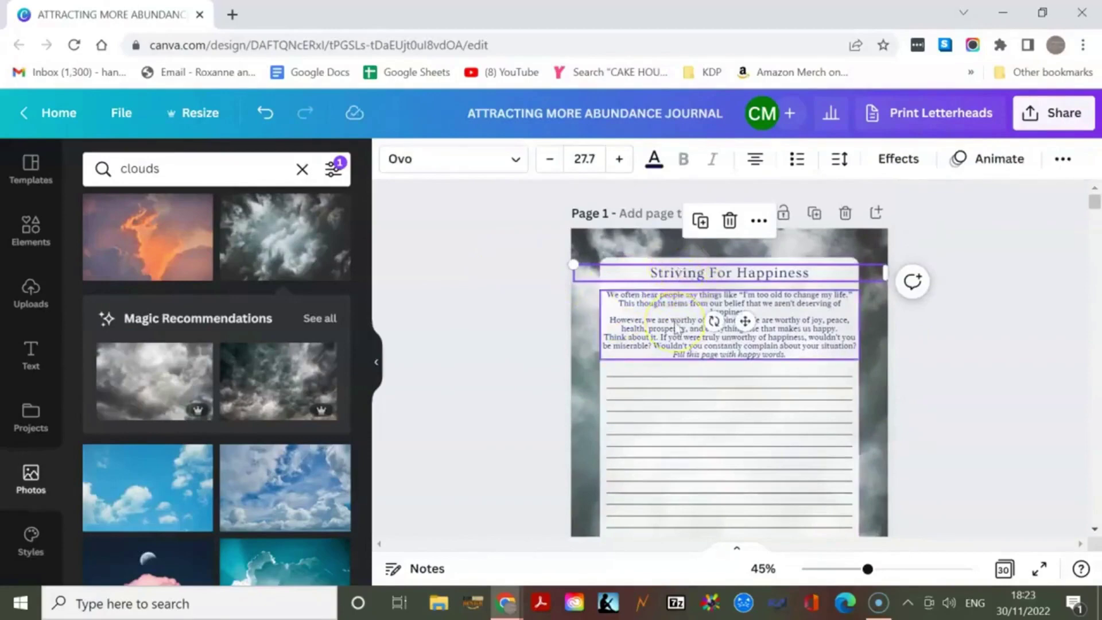
{"action": "left_click", "coordinate": [628, 231]}
{"action": "scroll", "coordinate": [818, 437], "scroll_direction": "down", "scroll_amount": 3}
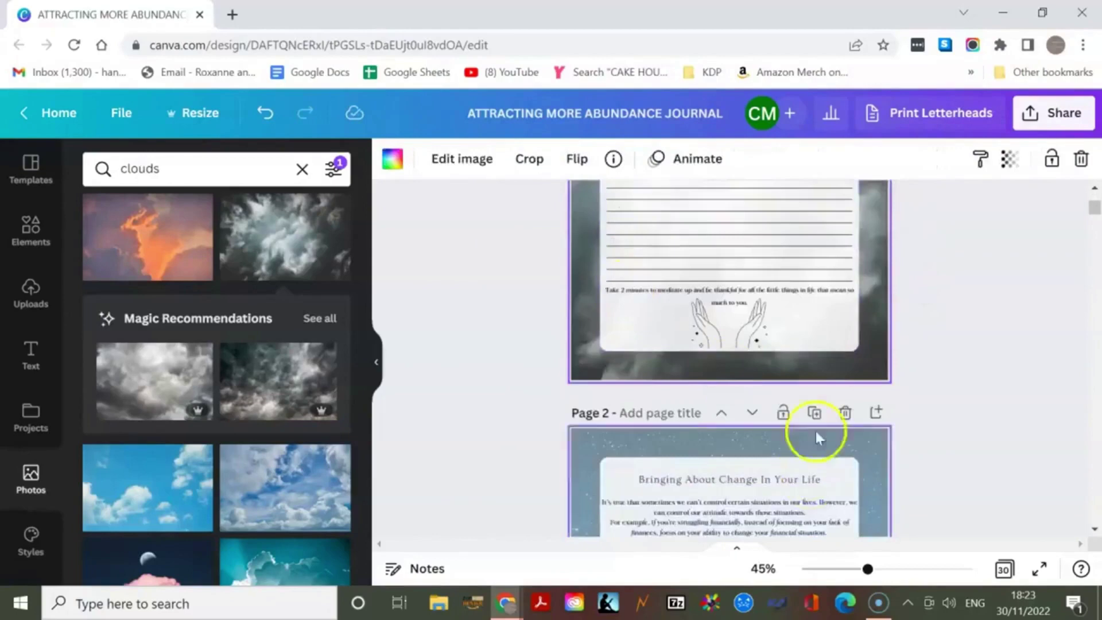
{"action": "left_click", "coordinate": [733, 319]}
{"action": "left_click", "coordinate": [737, 318]}
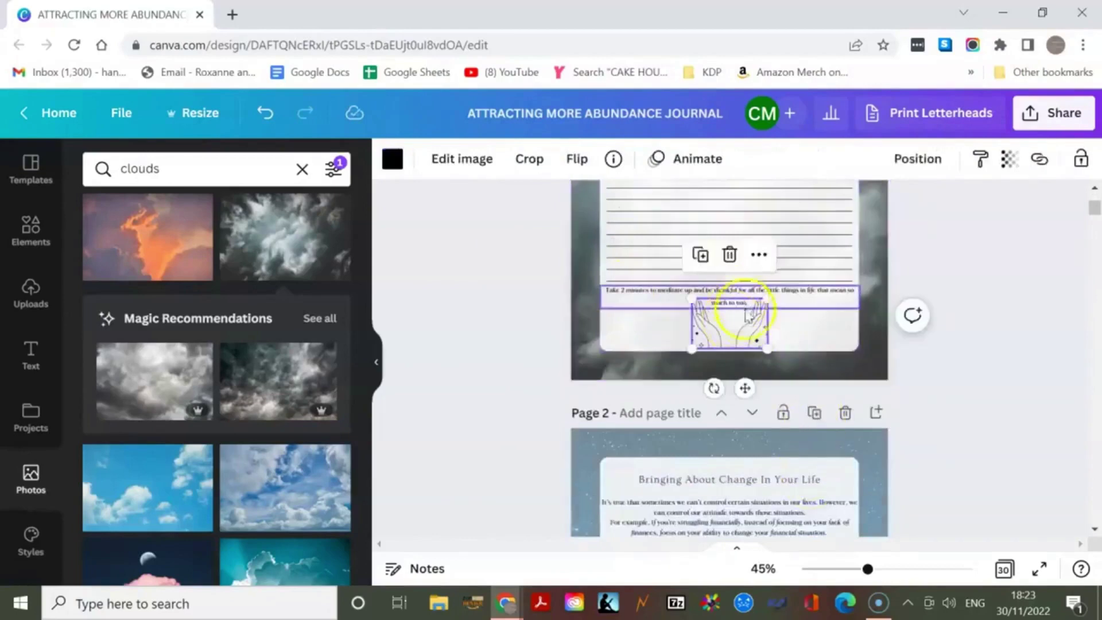
{"action": "left_click", "coordinate": [833, 313]}
{"action": "scroll", "coordinate": [645, 255], "scroll_direction": "up", "scroll_amount": 2}
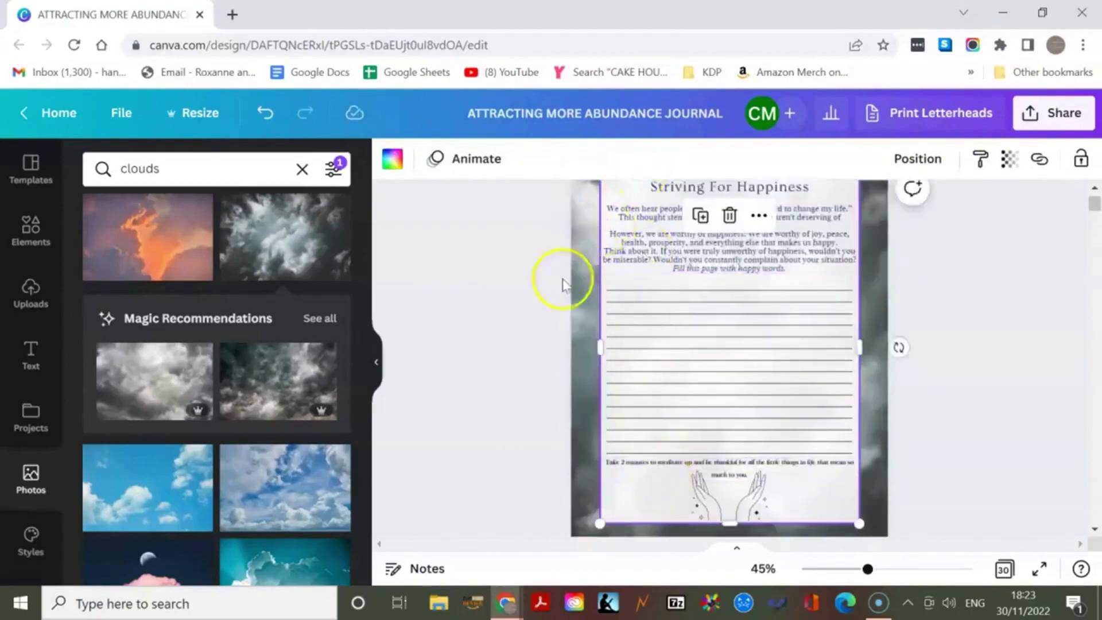
{"action": "scroll", "coordinate": [548, 302], "scroll_direction": "down", "scroll_amount": 3}
{"action": "scroll", "coordinate": [637, 397], "scroll_direction": "down", "scroll_amount": 1}
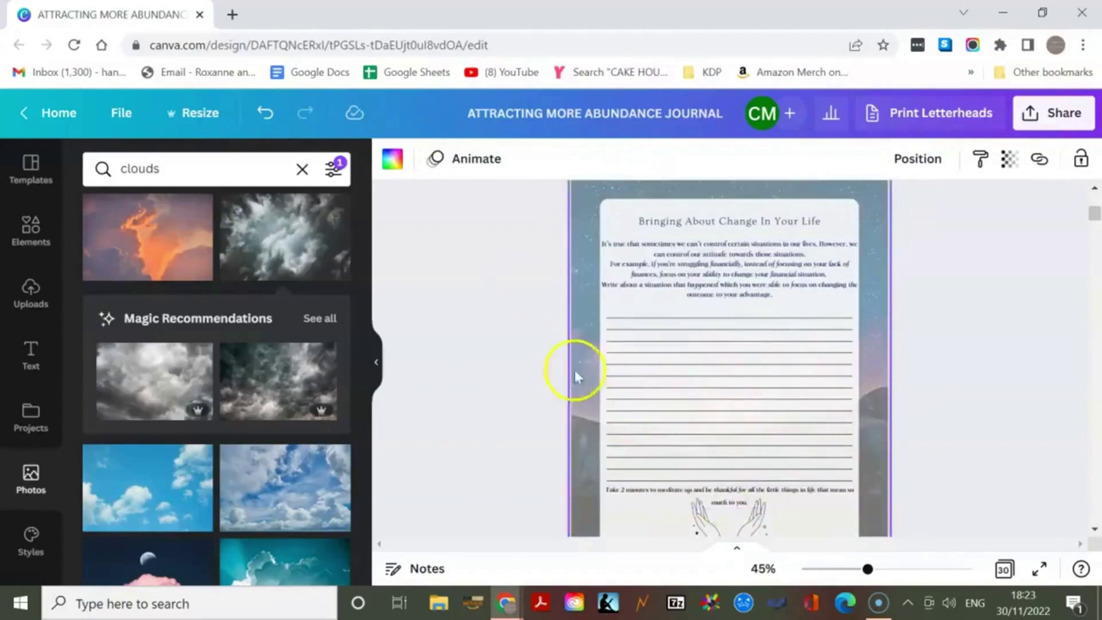
Replace page 2's starry background with the clouds photo, then close the photo panel
{"action": "left_click", "coordinate": [593, 281]}
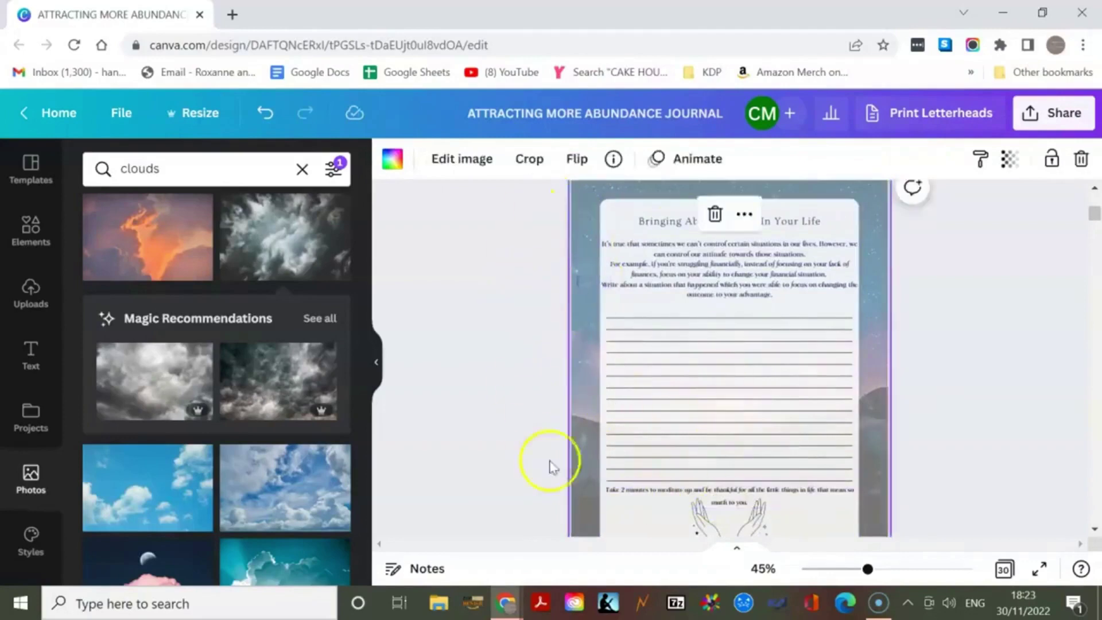
{"action": "scroll", "coordinate": [571, 376], "scroll_direction": "down", "scroll_amount": 2}
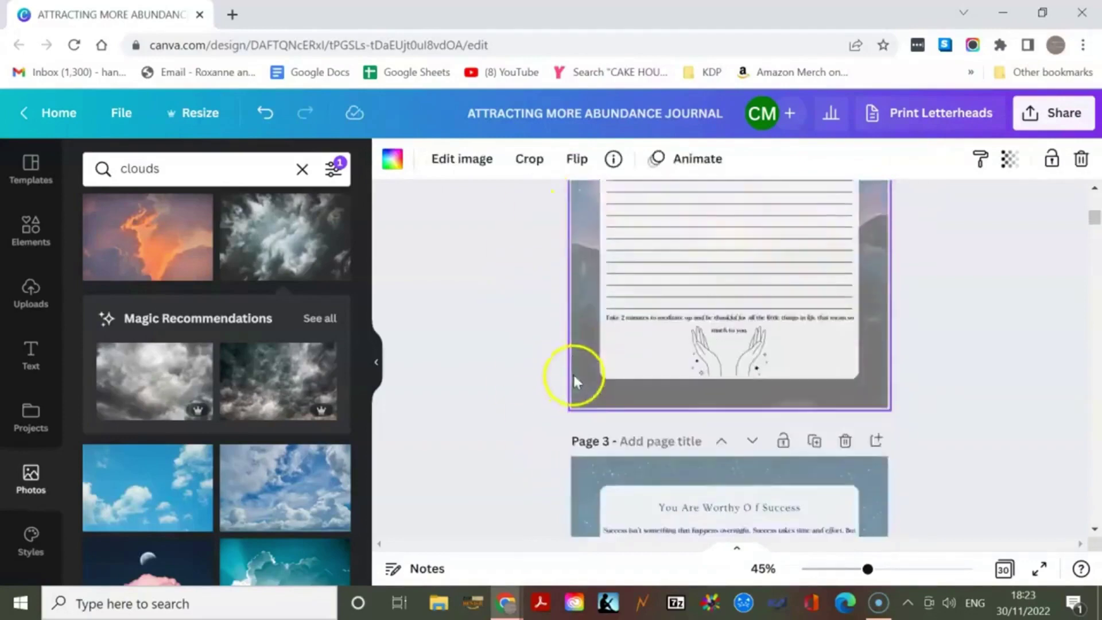
{"action": "scroll", "coordinate": [572, 371], "scroll_direction": "down", "scroll_amount": 2}
{"action": "scroll", "coordinate": [574, 366], "scroll_direction": "up", "scroll_amount": 5}
{"action": "left_click", "coordinate": [584, 258]}
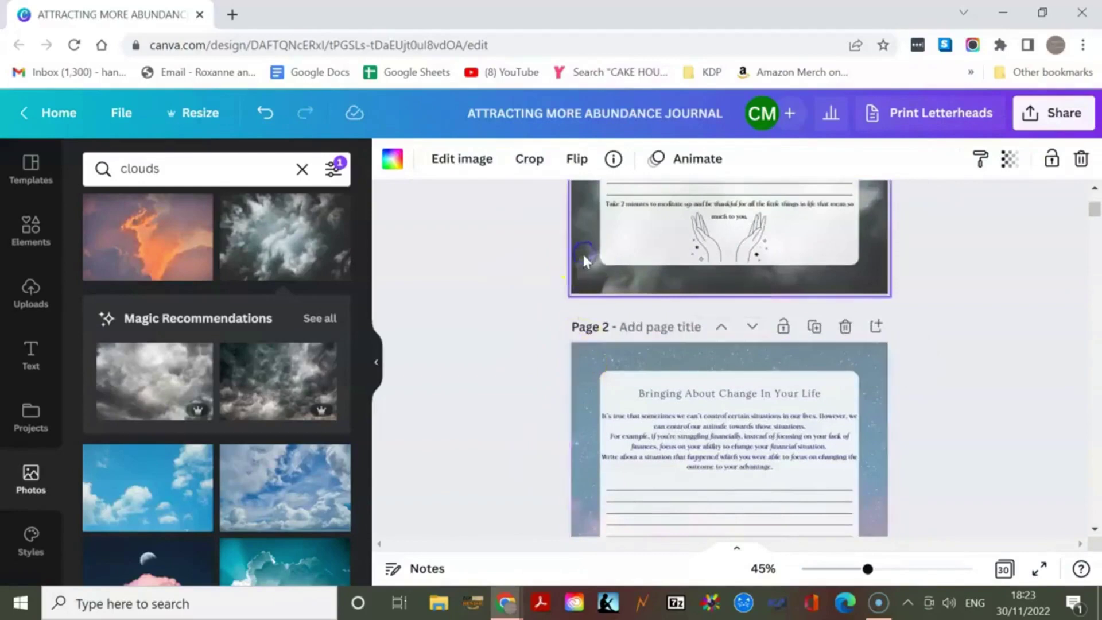
{"action": "left_click_drag", "start_coordinate": [582, 265], "coordinate": [599, 357]}
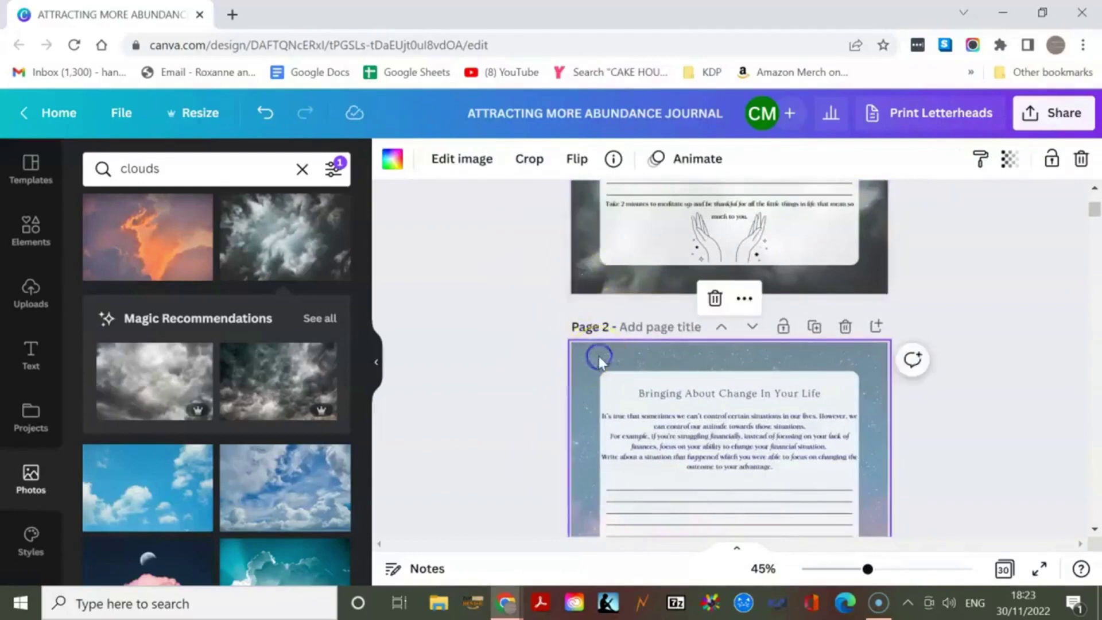
{"action": "scroll", "coordinate": [598, 363], "scroll_direction": "down", "scroll_amount": 3}
{"action": "scroll", "coordinate": [595, 357], "scroll_direction": "down", "scroll_amount": 3}
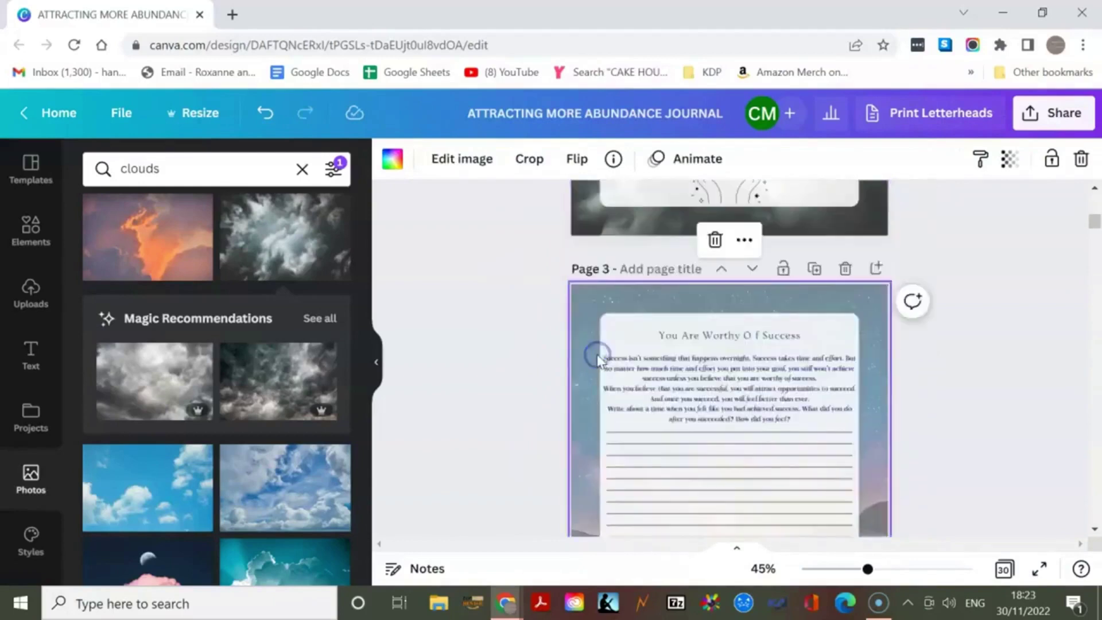
{"action": "scroll", "coordinate": [591, 352], "scroll_direction": "down", "scroll_amount": 5}
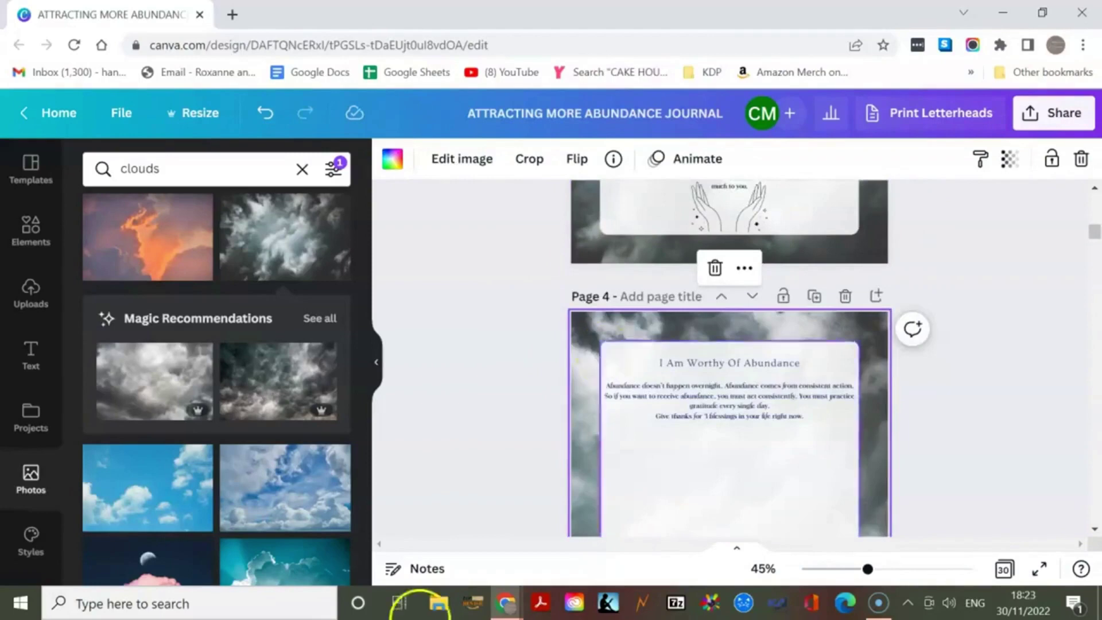
{"action": "scroll", "coordinate": [592, 350], "scroll_direction": "down", "scroll_amount": 3}
{"action": "scroll", "coordinate": [579, 334], "scroll_direction": "down", "scroll_amount": 3}
{"action": "left_click", "coordinate": [589, 338]}
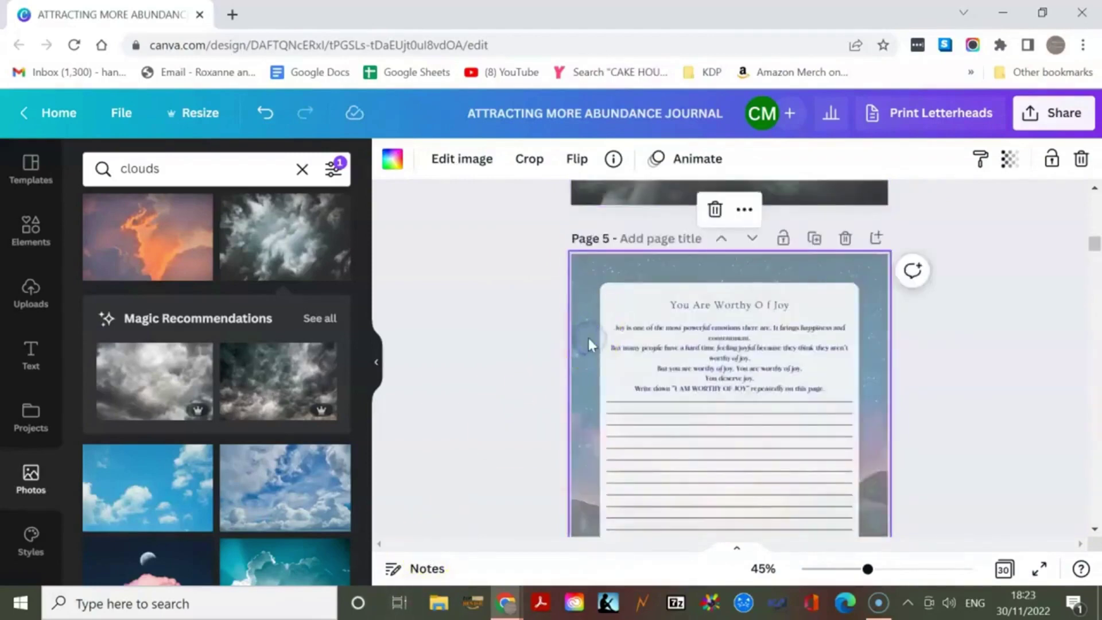
{"action": "scroll", "coordinate": [583, 327], "scroll_direction": "down", "scroll_amount": 5}
{"action": "left_click", "coordinate": [515, 337]}
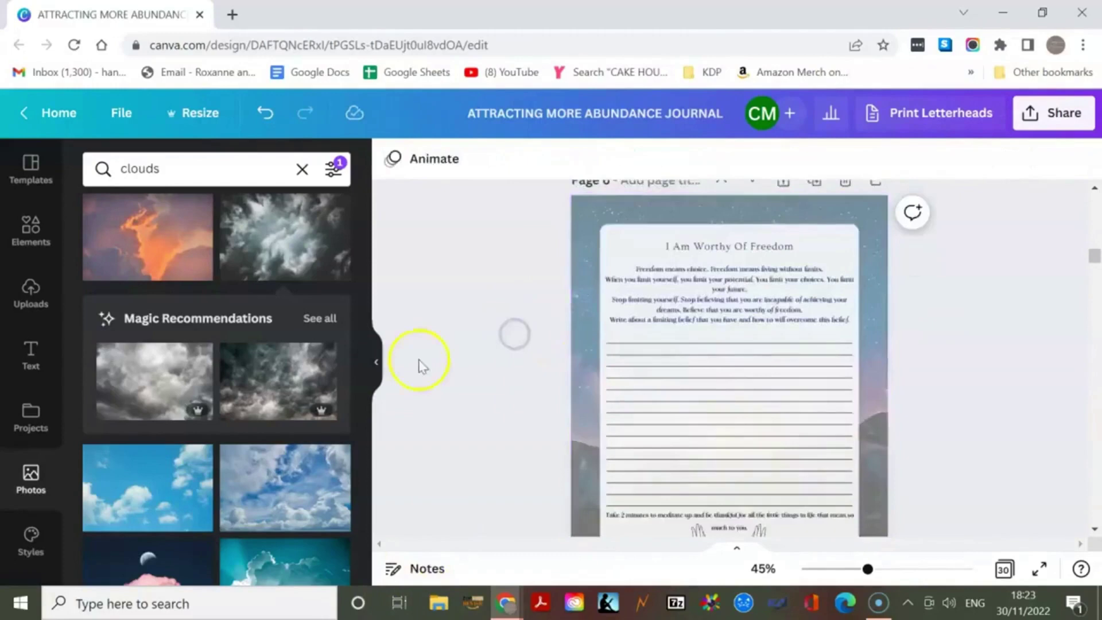
{"action": "left_click", "coordinate": [377, 363]}
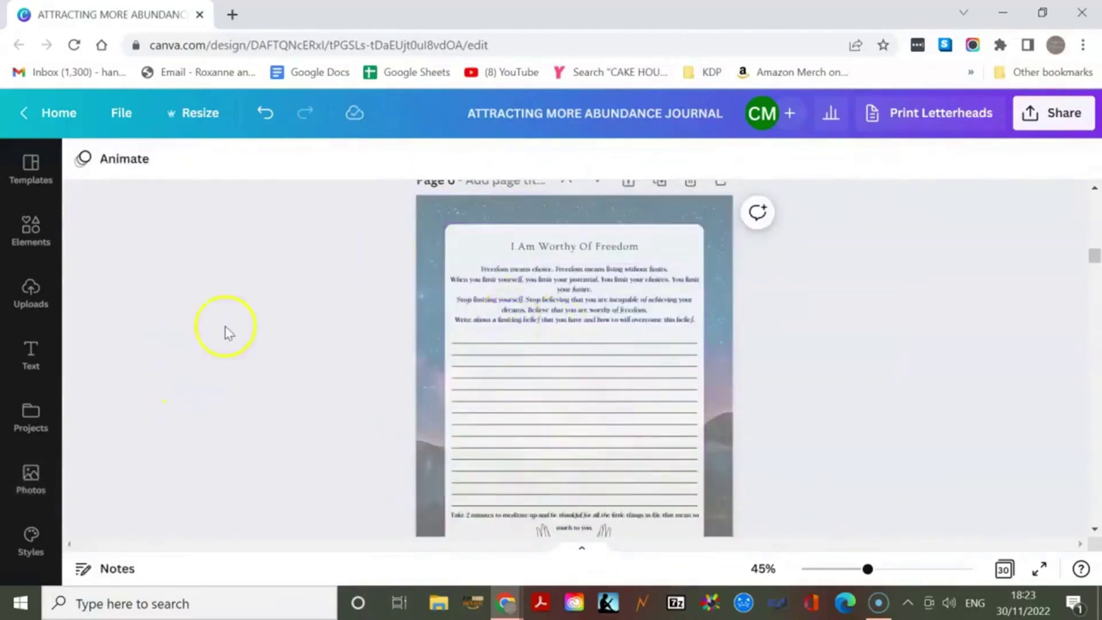
{"action": "scroll", "coordinate": [397, 326], "scroll_direction": "up", "scroll_amount": 5}
{"action": "scroll", "coordinate": [397, 328], "scroll_direction": "up", "scroll_amount": 4}
{"action": "scroll", "coordinate": [396, 327], "scroll_direction": "up", "scroll_amount": 5}
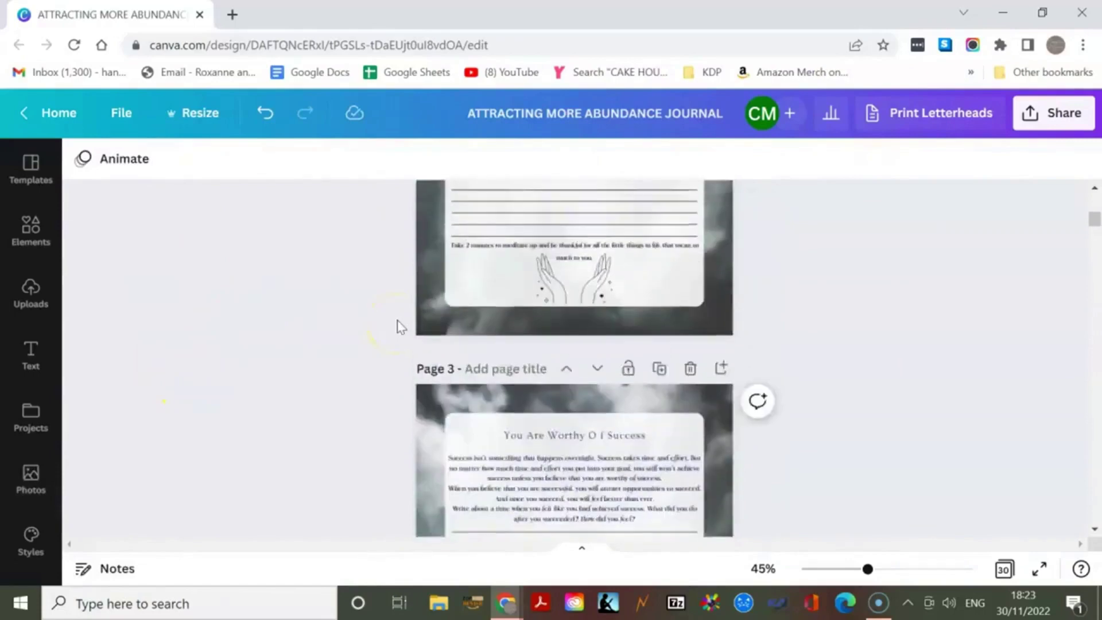
{"action": "scroll", "coordinate": [397, 327], "scroll_direction": "up", "scroll_amount": 5}
{"action": "scroll", "coordinate": [399, 328], "scroll_direction": "up", "scroll_amount": 3}
Duplicate page 1, Striving For Happiness, pushing Bringing About Change to page 3
{"action": "left_click", "coordinate": [416, 321]}
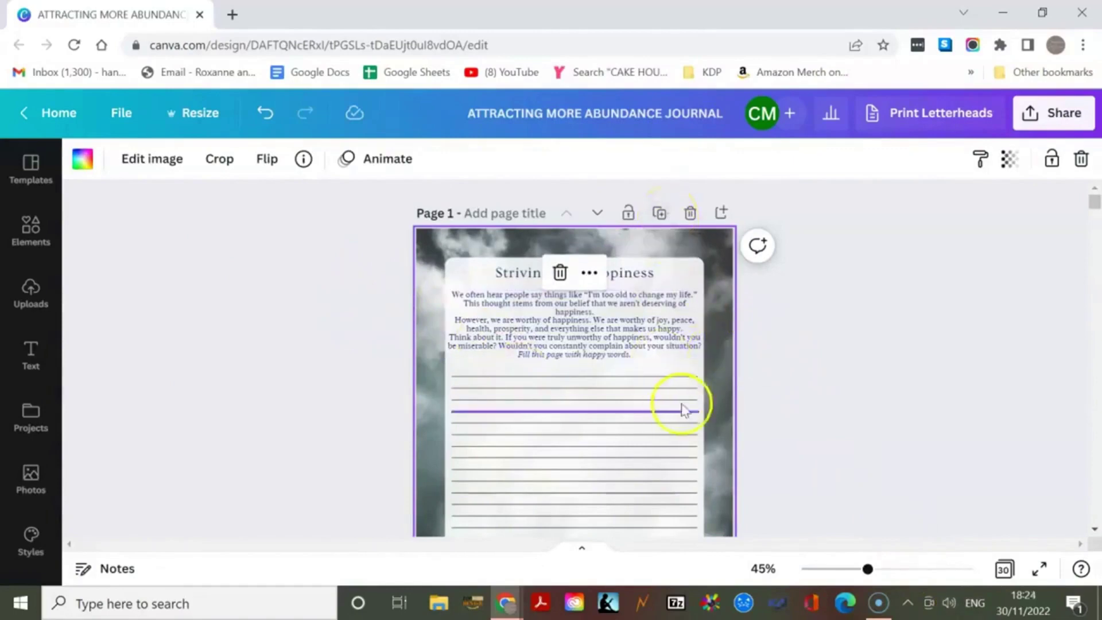
{"action": "scroll", "coordinate": [693, 426], "scroll_direction": "down", "scroll_amount": 2}
{"action": "scroll", "coordinate": [699, 435], "scroll_direction": "down", "scroll_amount": 2}
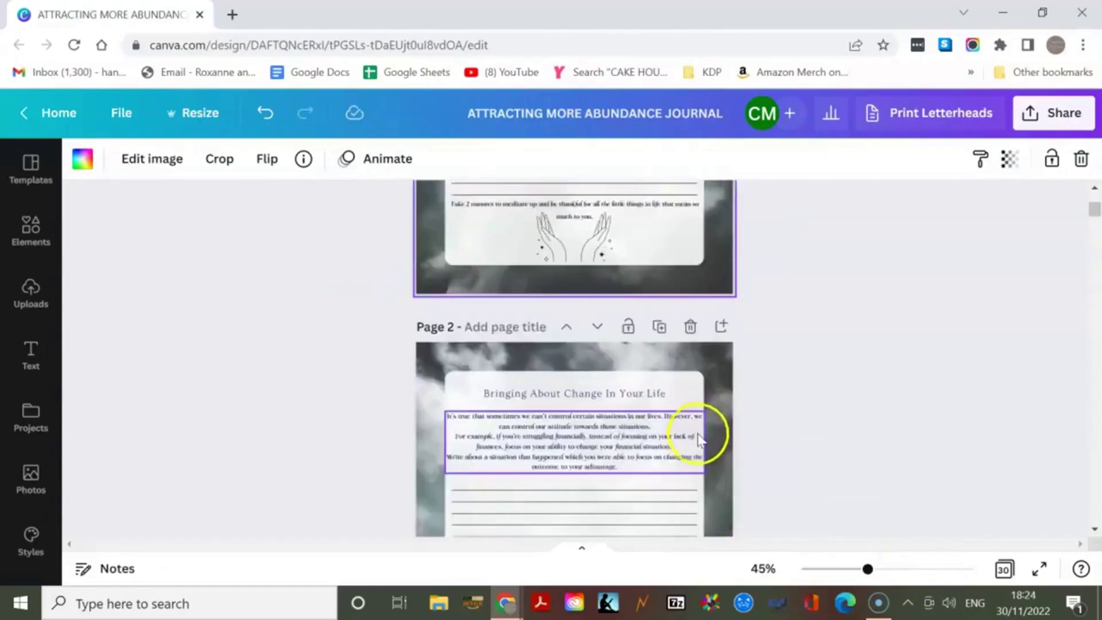
{"action": "scroll", "coordinate": [711, 425], "scroll_direction": "up", "scroll_amount": 4}
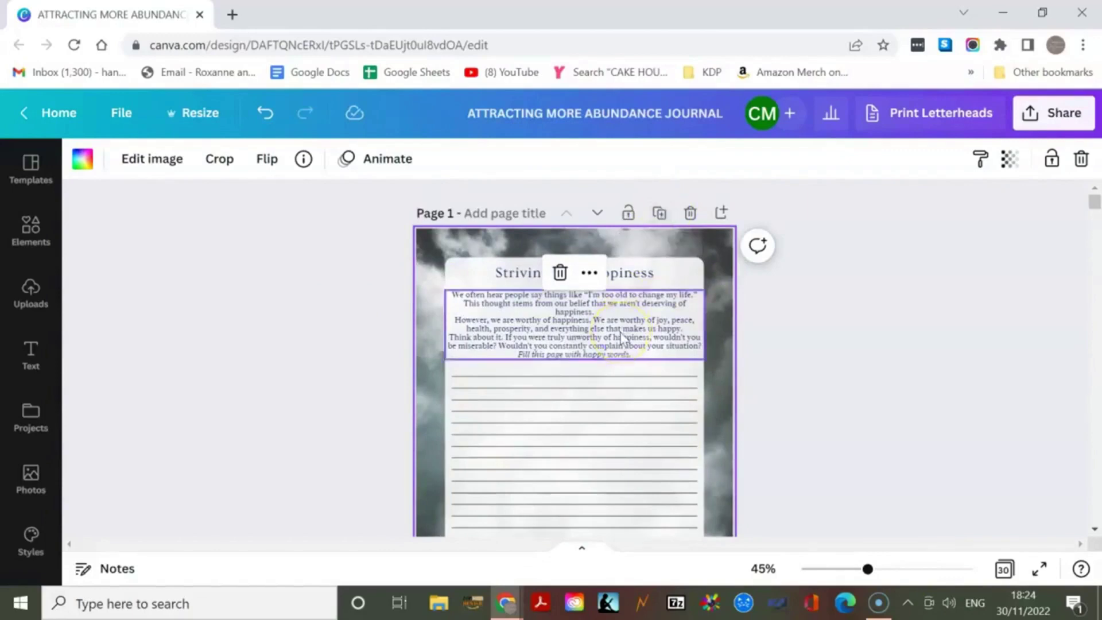
{"action": "left_click", "coordinate": [621, 338]}
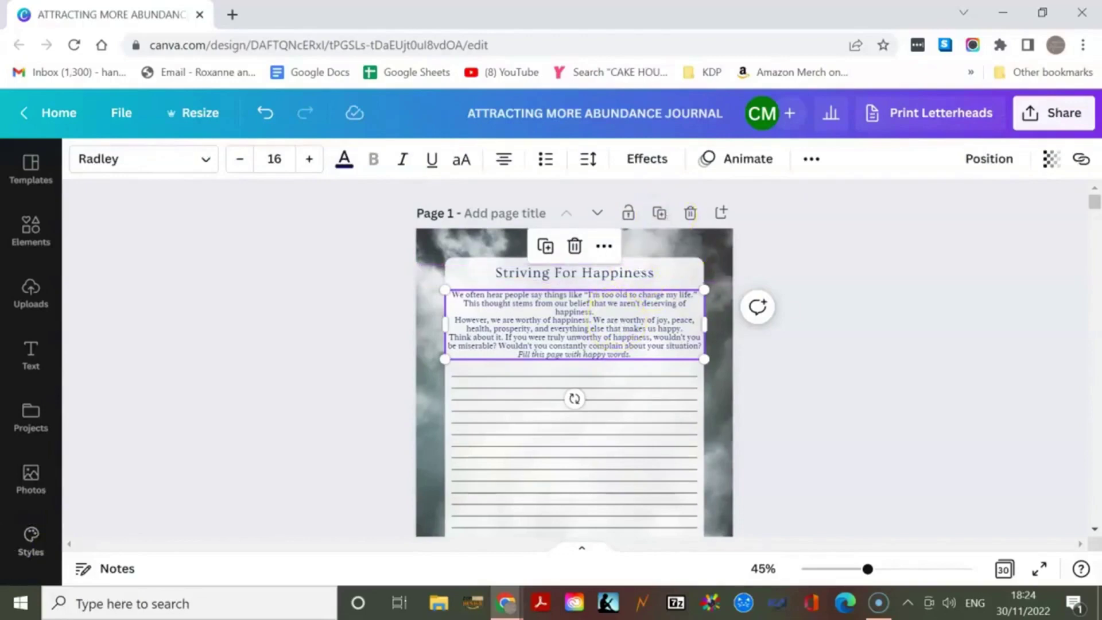
{"action": "left_click", "coordinate": [663, 216]}
{"action": "scroll", "coordinate": [516, 276], "scroll_direction": "down", "scroll_amount": 2}
{"action": "scroll", "coordinate": [505, 284], "scroll_direction": "down", "scroll_amount": 3}
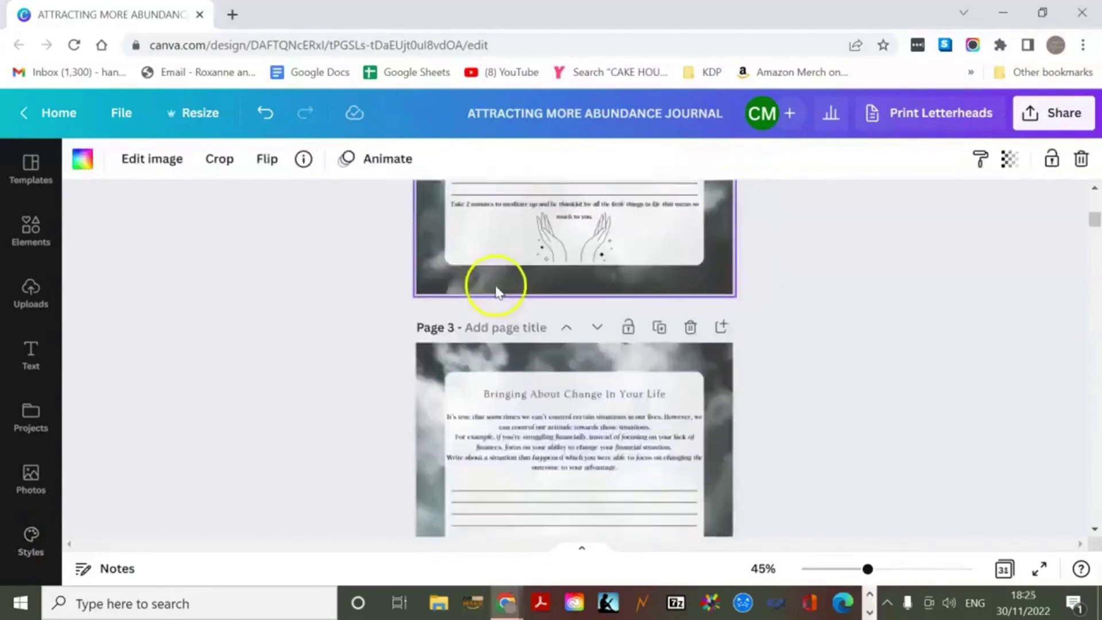
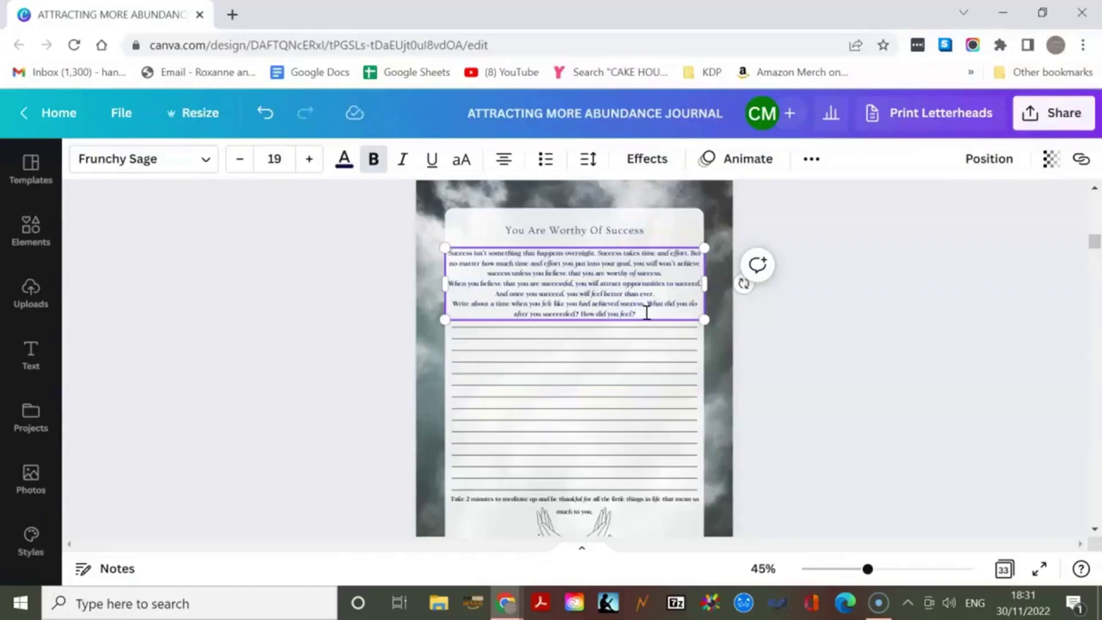
Deselect the text box and return to the Striving For Happiness page at the top
{"action": "left_click", "coordinate": [725, 392]}
{"action": "scroll", "coordinate": [698, 320], "scroll_direction": "up", "scroll_amount": 5}
{"action": "scroll", "coordinate": [699, 315], "scroll_direction": "up", "scroll_amount": 5}
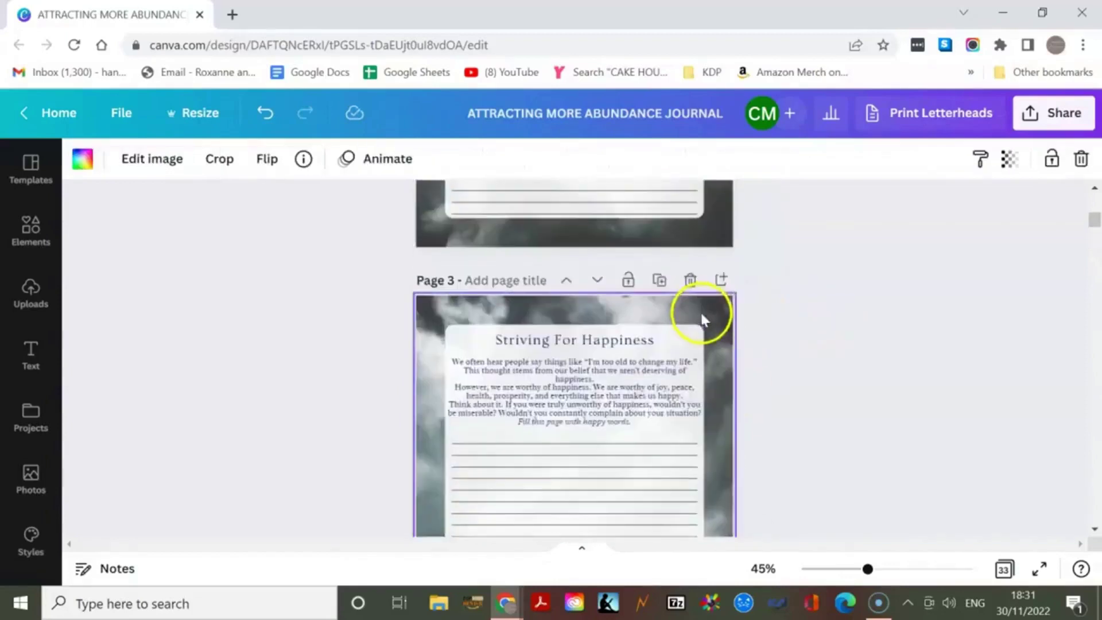
{"action": "scroll", "coordinate": [698, 306], "scroll_direction": "up", "scroll_amount": 5}
{"action": "scroll", "coordinate": [697, 303], "scroll_direction": "up", "scroll_amount": 3}
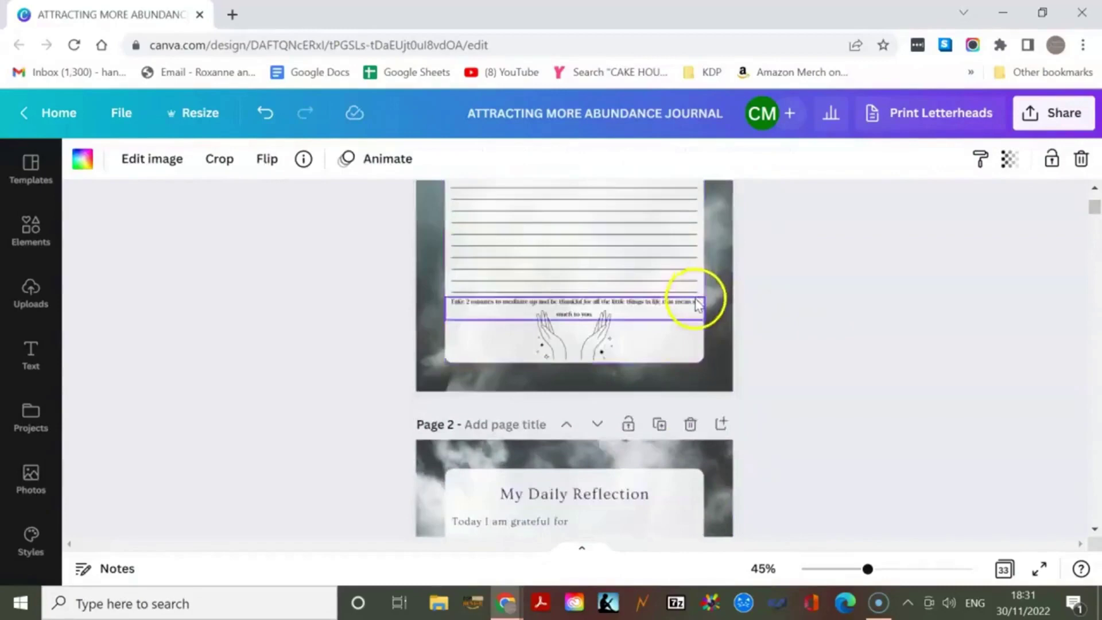
{"action": "scroll", "coordinate": [696, 303], "scroll_direction": "up", "scroll_amount": 3}
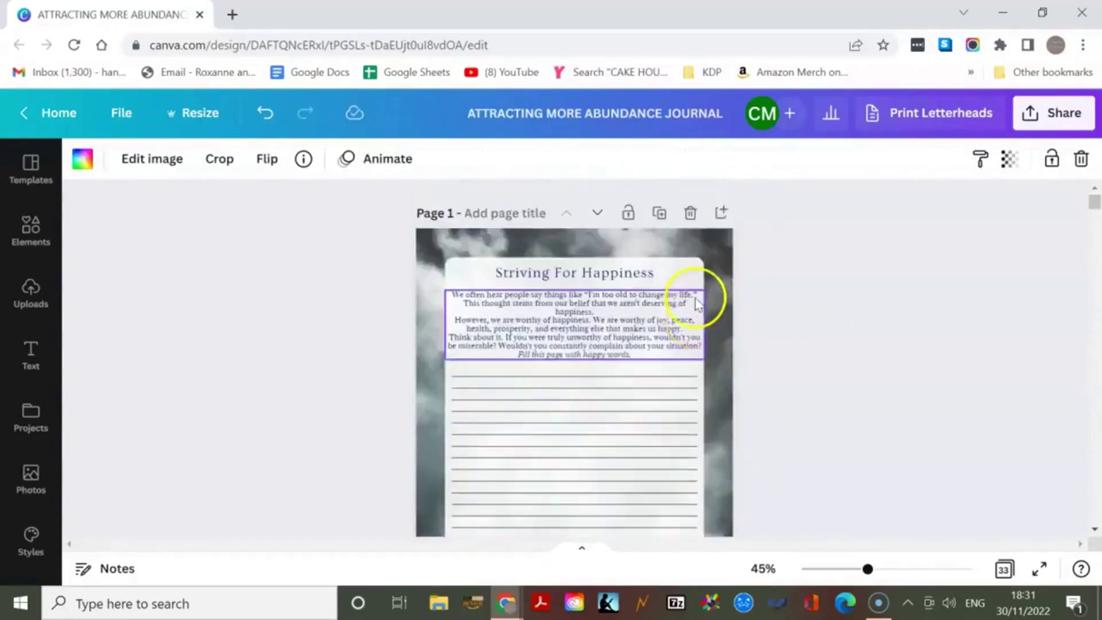
Select all text in the Striving For Happiness prompt paragraph
{"action": "left_click", "coordinate": [575, 323]}
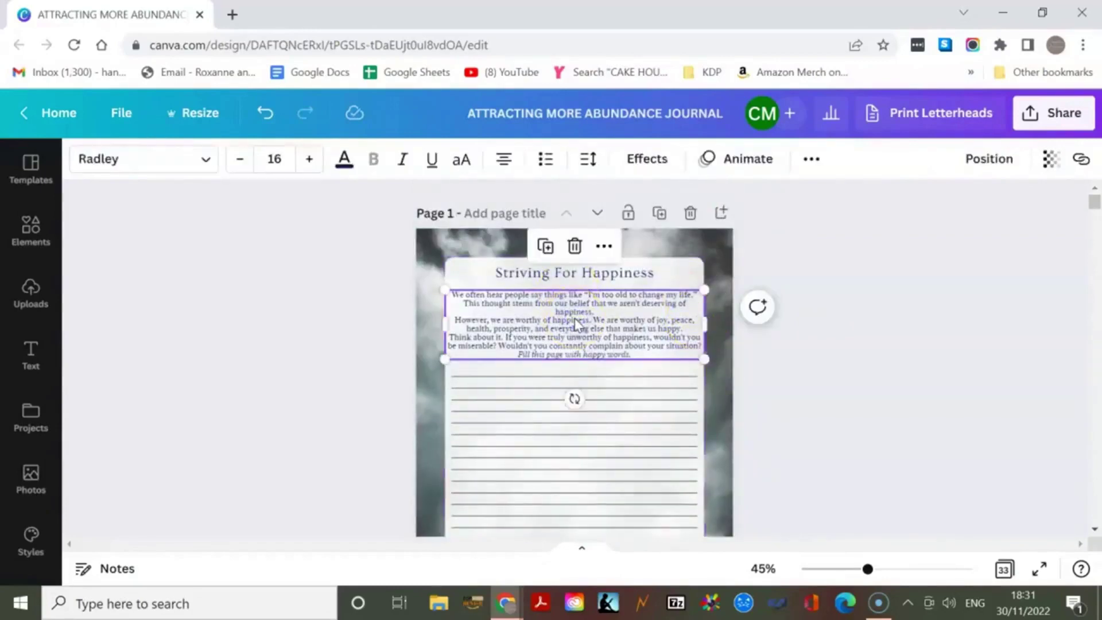
{"action": "left_click", "coordinate": [573, 276]}
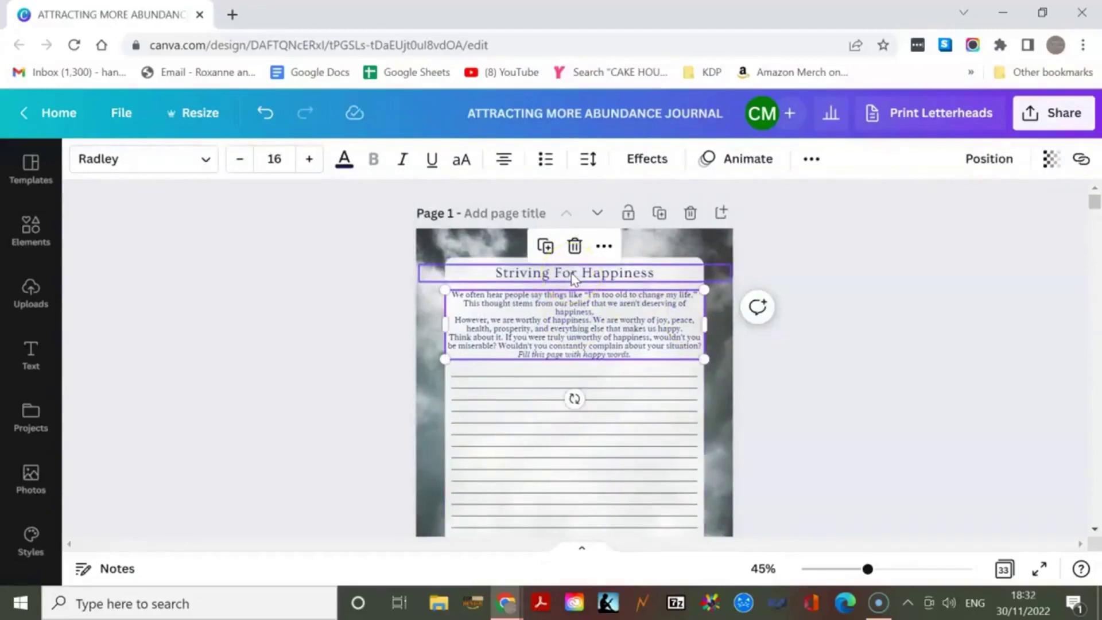
{"action": "left_click", "coordinate": [598, 308]}
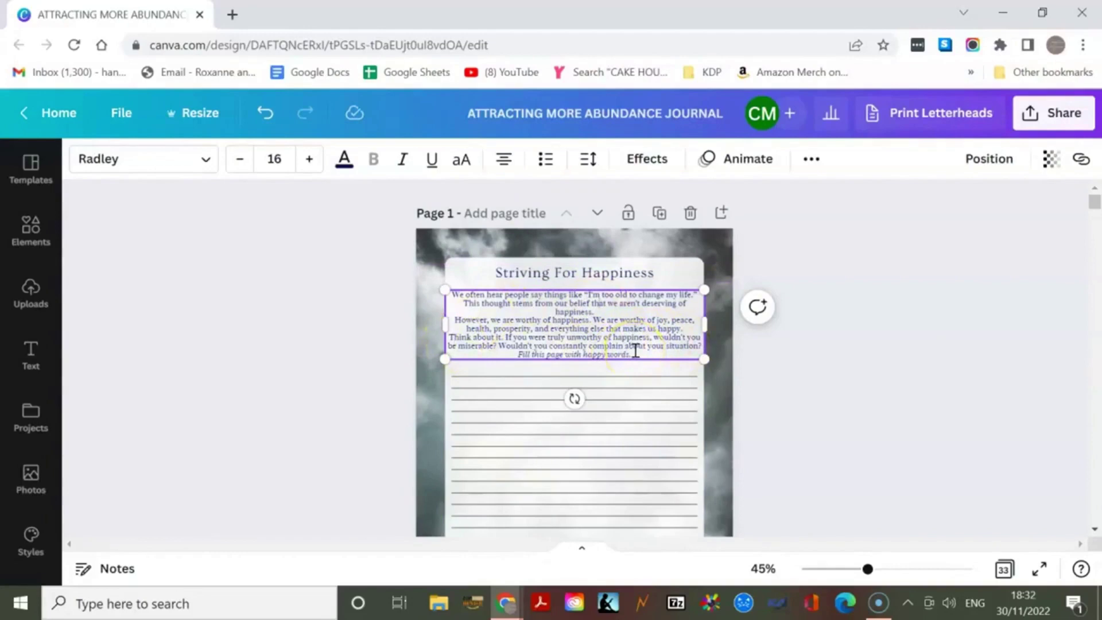
{"action": "left_click", "coordinate": [635, 349]}
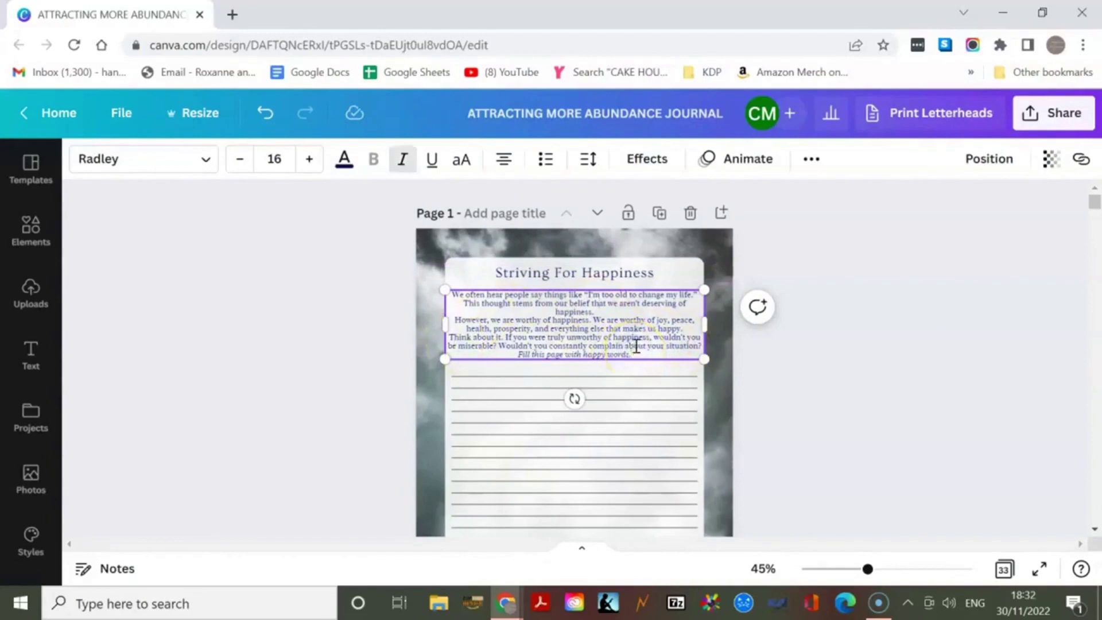
{"action": "key", "text": "ctrl+a"}
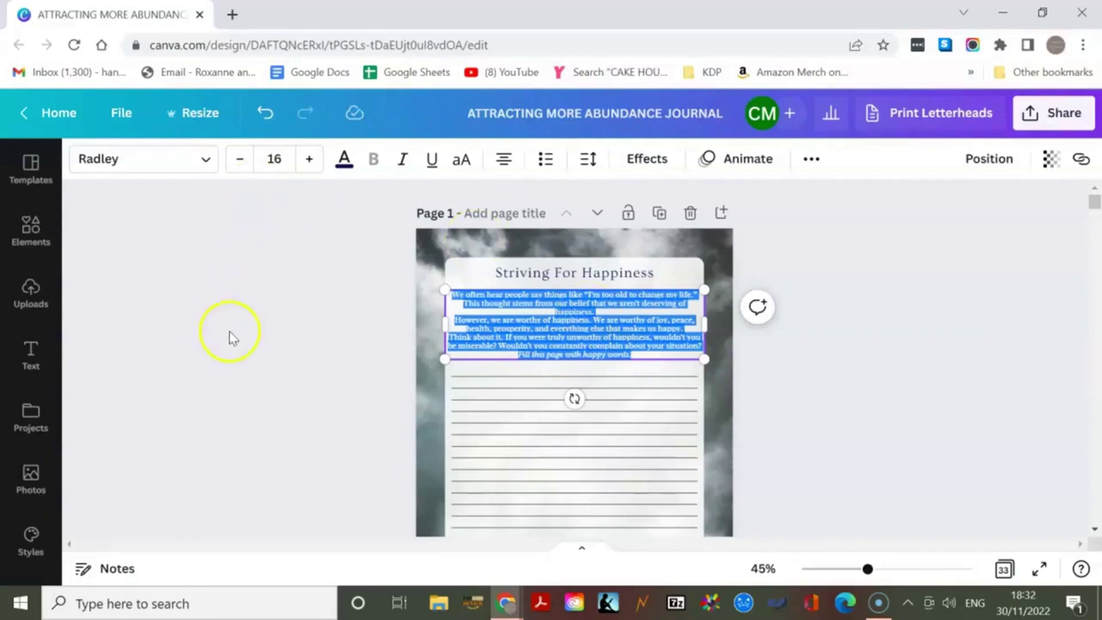
Deselect the paragraph and select the prompt on the You Are Worthy Of Success page
{"action": "left_click", "coordinate": [483, 256]}
{"action": "left_click", "coordinate": [521, 256]}
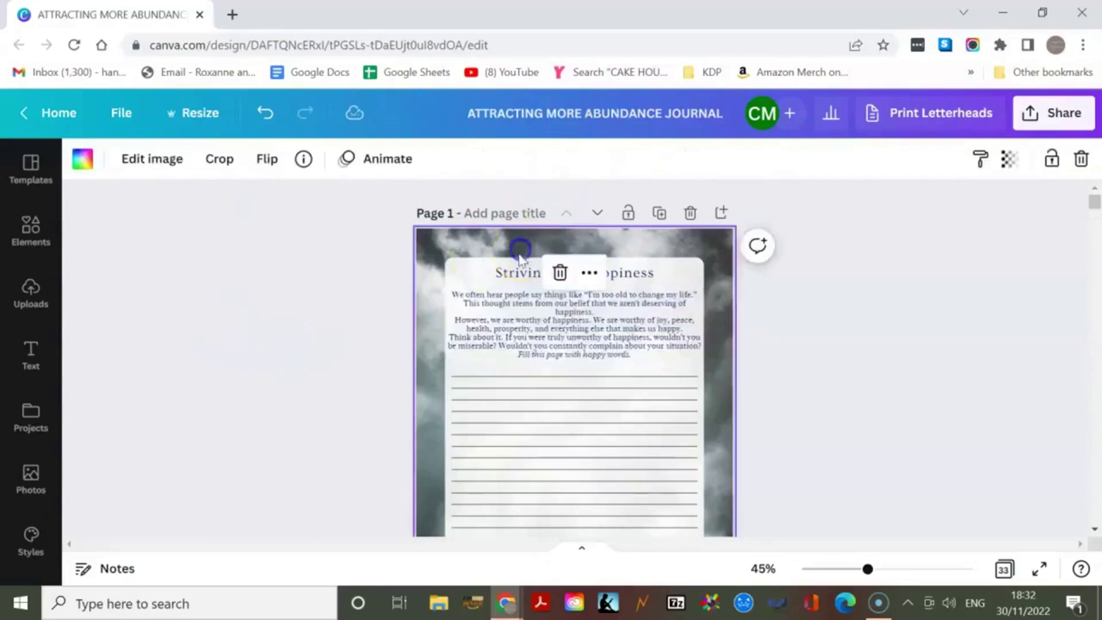
{"action": "scroll", "coordinate": [437, 418], "scroll_direction": "down", "scroll_amount": 5}
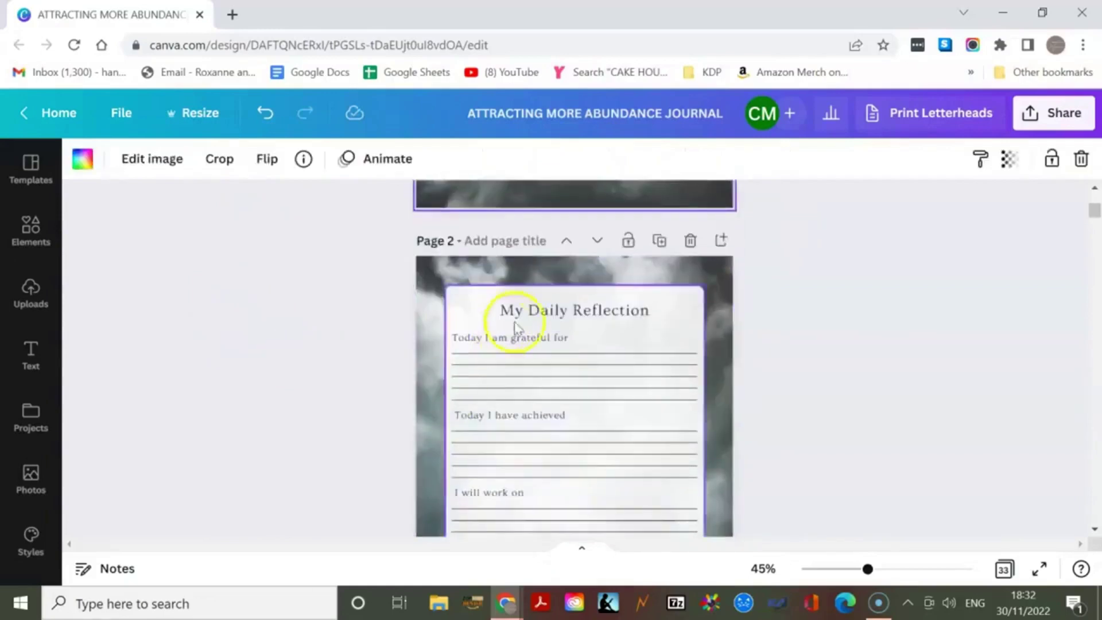
{"action": "scroll", "coordinate": [546, 313], "scroll_direction": "down", "scroll_amount": 2}
{"action": "scroll", "coordinate": [545, 315], "scroll_direction": "down", "scroll_amount": 5}
{"action": "scroll", "coordinate": [546, 314], "scroll_direction": "up", "scroll_amount": 3}
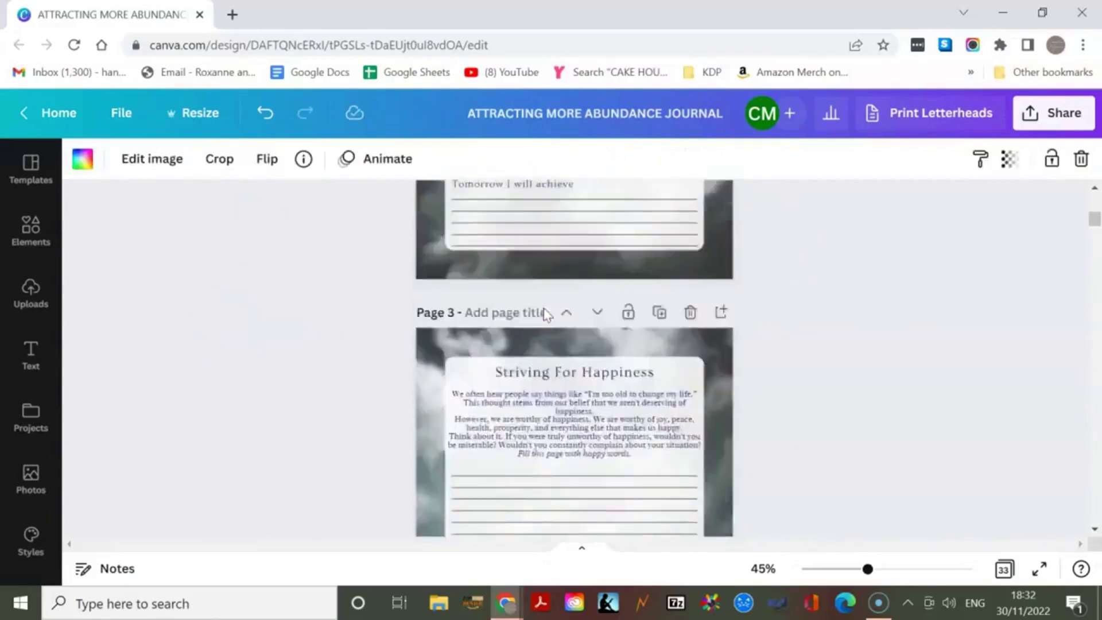
{"action": "left_click", "coordinate": [561, 480]}
{"action": "scroll", "coordinate": [530, 336], "scroll_direction": "up", "scroll_amount": 1}
{"action": "scroll", "coordinate": [528, 336], "scroll_direction": "down", "scroll_amount": 2}
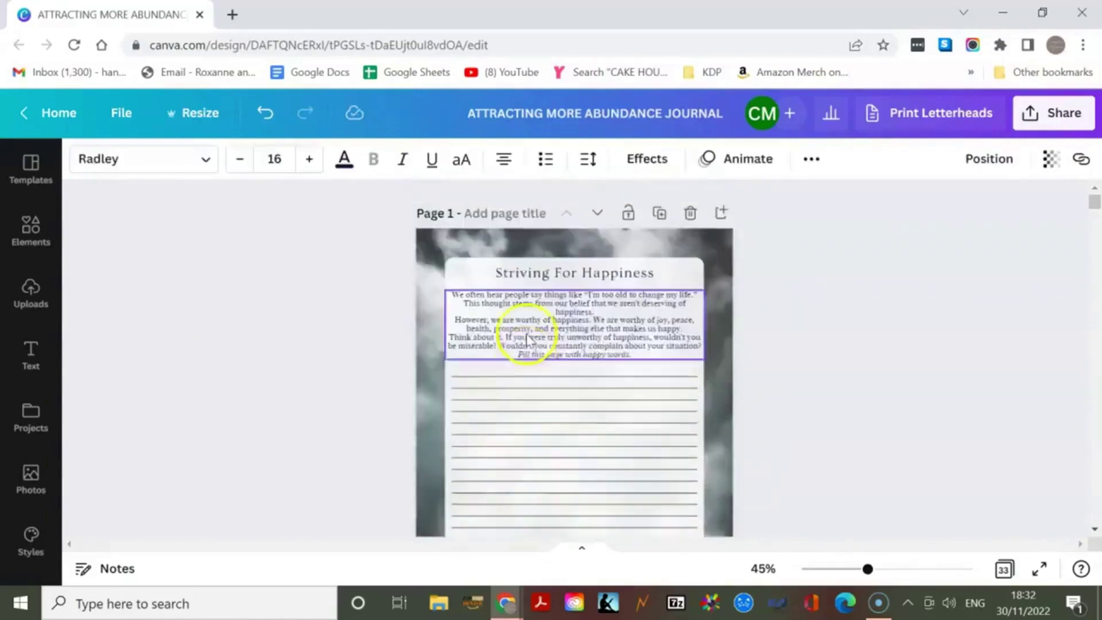
{"action": "scroll", "coordinate": [522, 335], "scroll_direction": "up", "scroll_amount": 5}
{"action": "scroll", "coordinate": [520, 332], "scroll_direction": "down", "scroll_amount": 4}
{"action": "scroll", "coordinate": [521, 345], "scroll_direction": "down", "scroll_amount": 2}
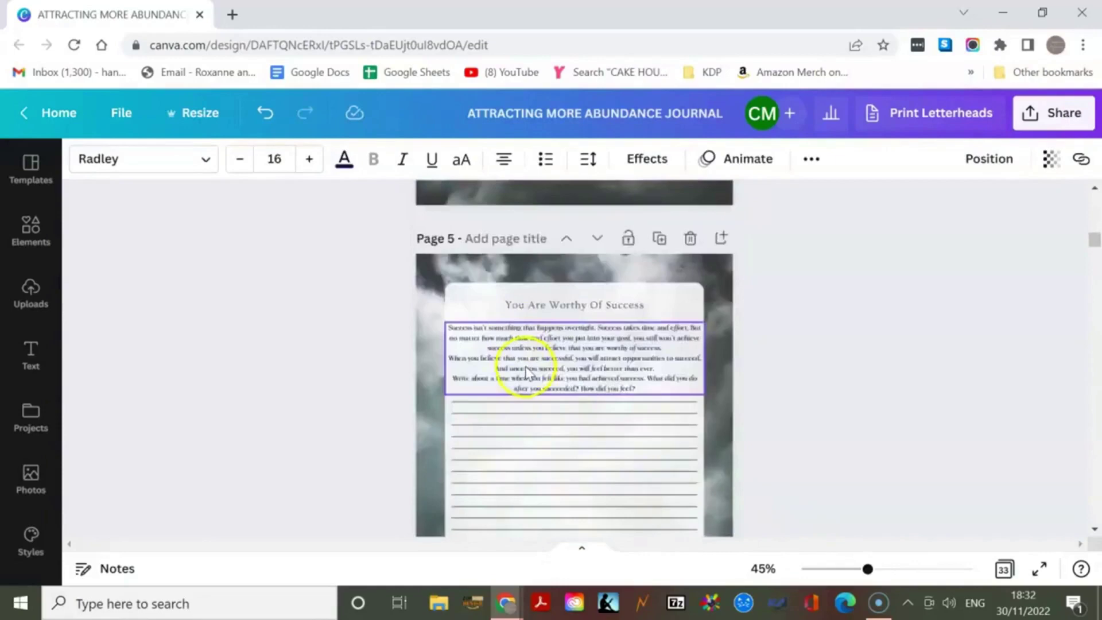
Check the success title and prompt, briefly highlighting the write-about-a-time sentence
{"action": "left_click", "coordinate": [538, 303]}
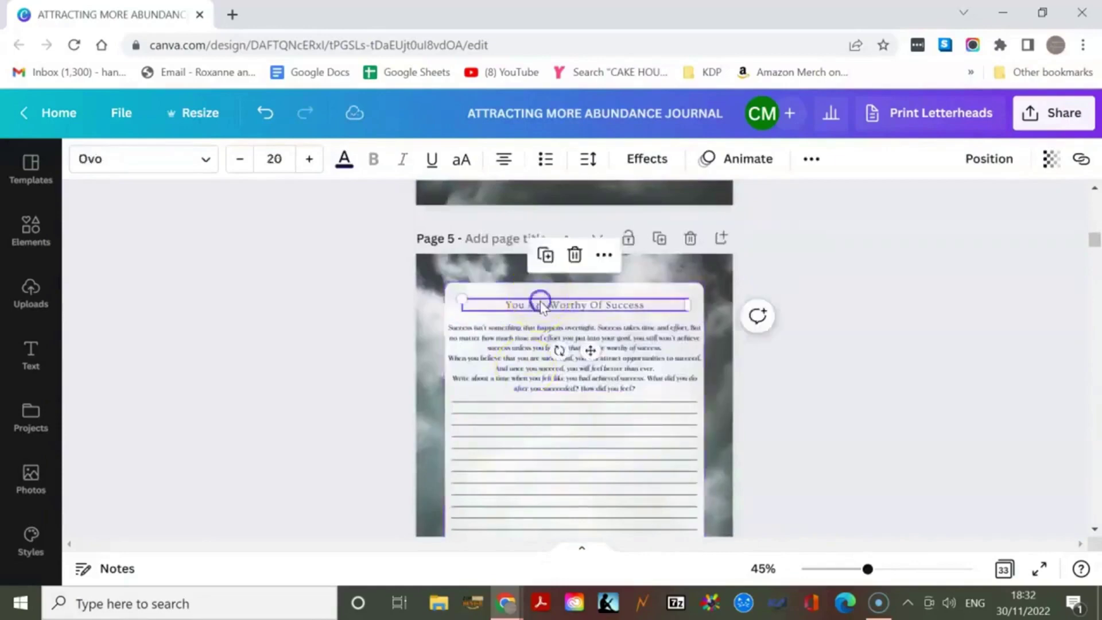
{"action": "left_click", "coordinate": [540, 369]}
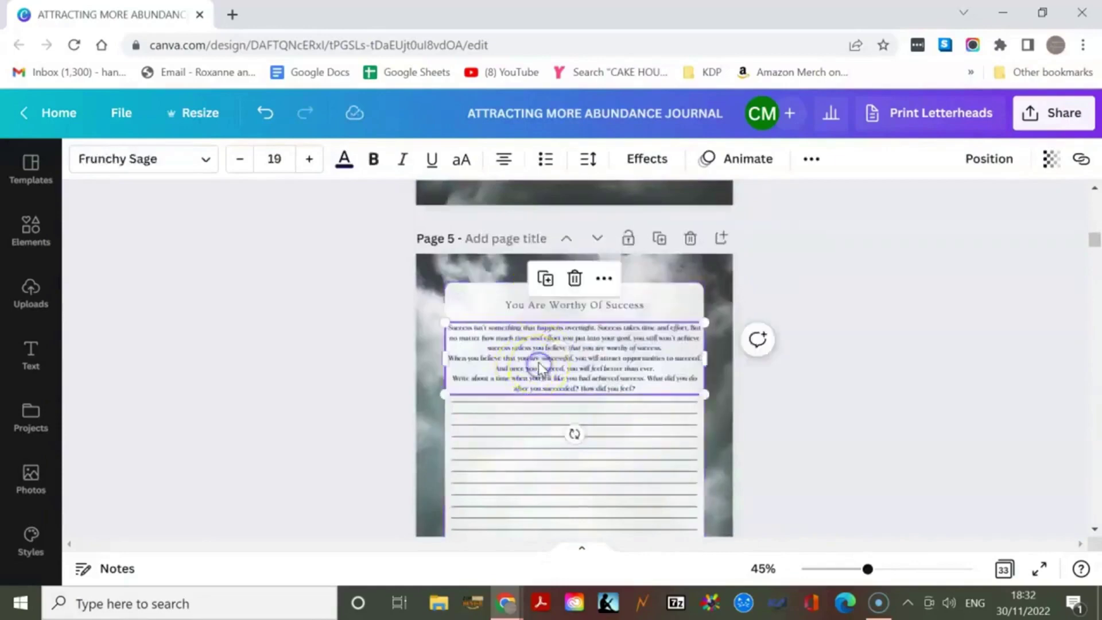
{"action": "left_click", "coordinate": [654, 385]}
{"action": "left_click", "coordinate": [451, 380], "text": "shift"}
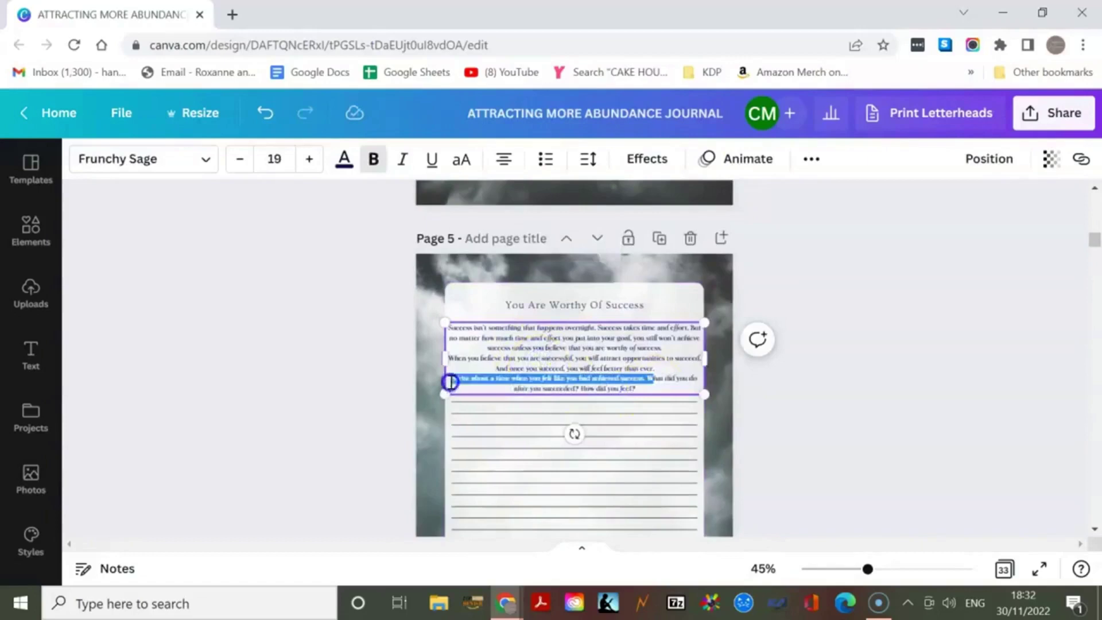
{"action": "left_click", "coordinate": [658, 384]}
{"action": "scroll", "coordinate": [658, 384], "scroll_direction": "down", "scroll_amount": 5}
{"action": "scroll", "coordinate": [646, 385], "scroll_direction": "down", "scroll_amount": 3}
{"action": "scroll", "coordinate": [642, 383], "scroll_direction": "down", "scroll_amount": 3}
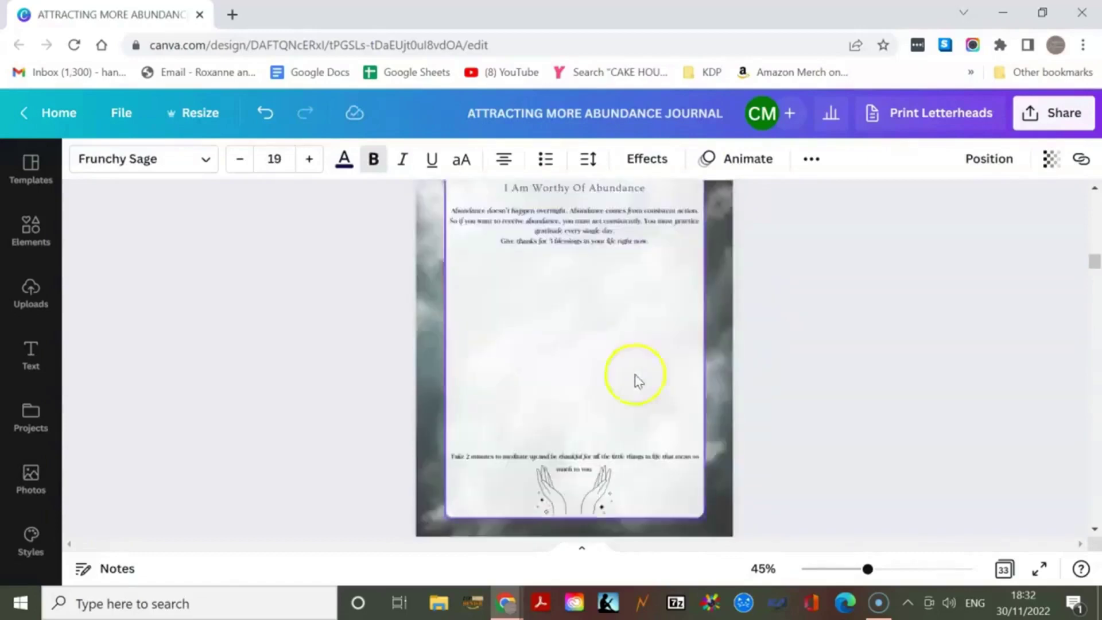
Select the body text box at the top of the I Am Worthy Of Abundance page
{"action": "left_click", "coordinate": [529, 245]}
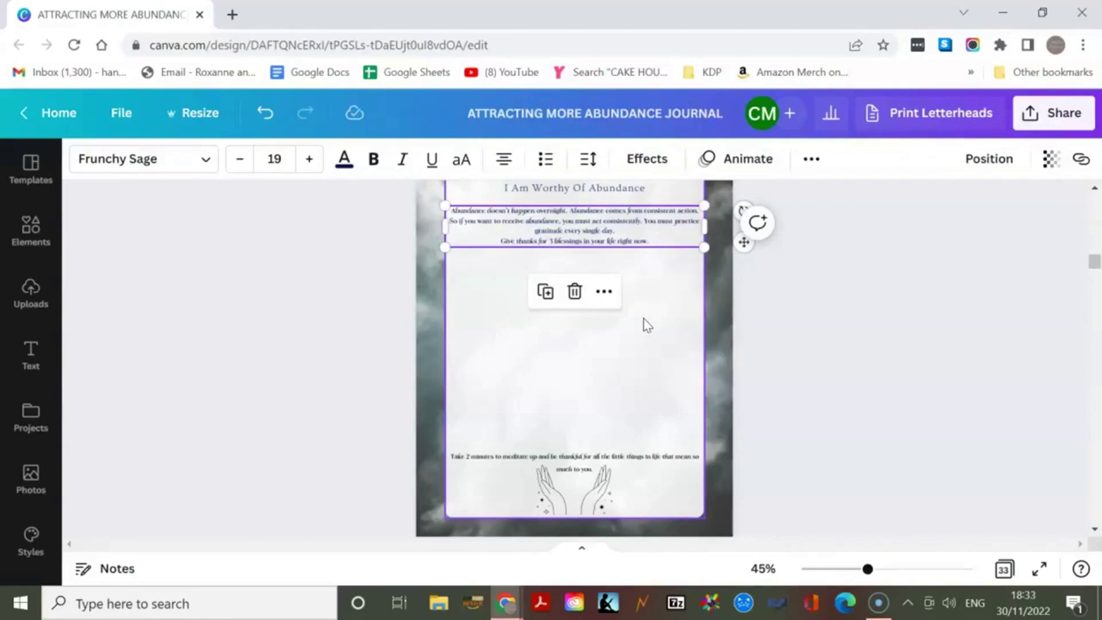
{"action": "scroll", "coordinate": [646, 327], "scroll_direction": "up", "scroll_amount": 2}
{"action": "scroll", "coordinate": [646, 327], "scroll_direction": "up", "scroll_amount": 4}
{"action": "scroll", "coordinate": [646, 329], "scroll_direction": "up", "scroll_amount": 4}
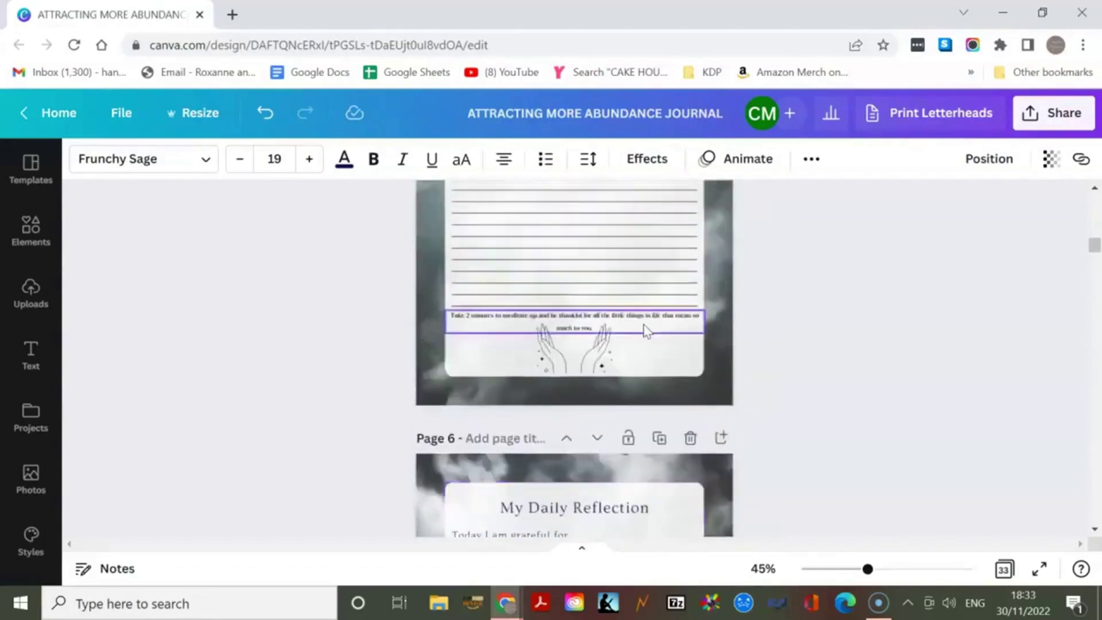
{"action": "scroll", "coordinate": [646, 330], "scroll_direction": "up", "scroll_amount": 1}
{"action": "scroll", "coordinate": [646, 332], "scroll_direction": "up", "scroll_amount": 1}
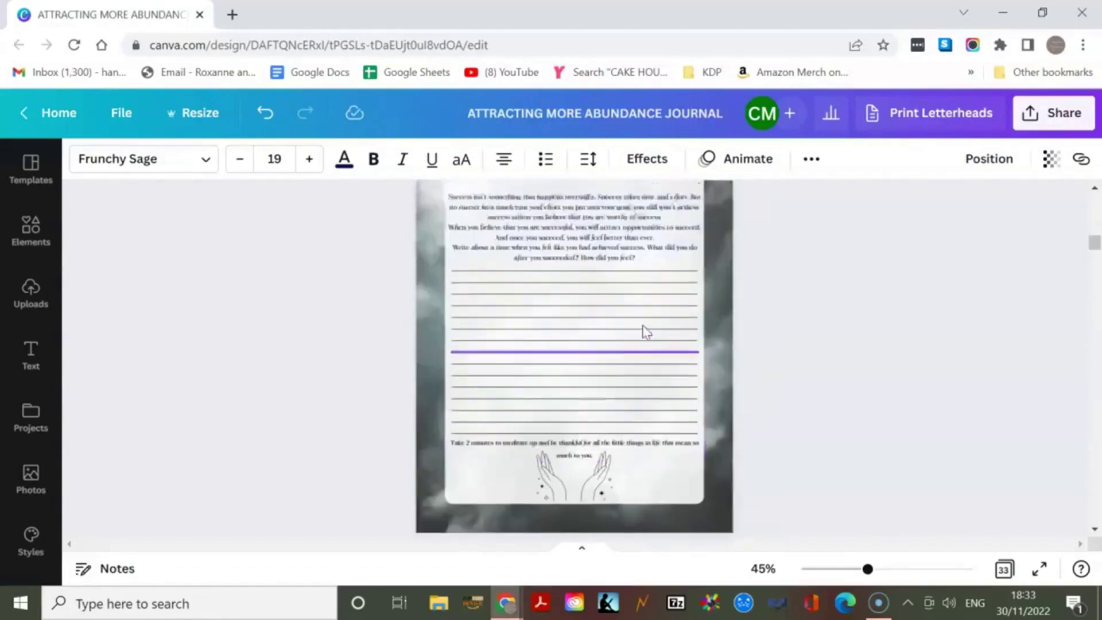
{"action": "scroll", "coordinate": [646, 332], "scroll_direction": "up", "scroll_amount": 3}
{"action": "scroll", "coordinate": [646, 332], "scroll_direction": "up", "scroll_amount": 5}
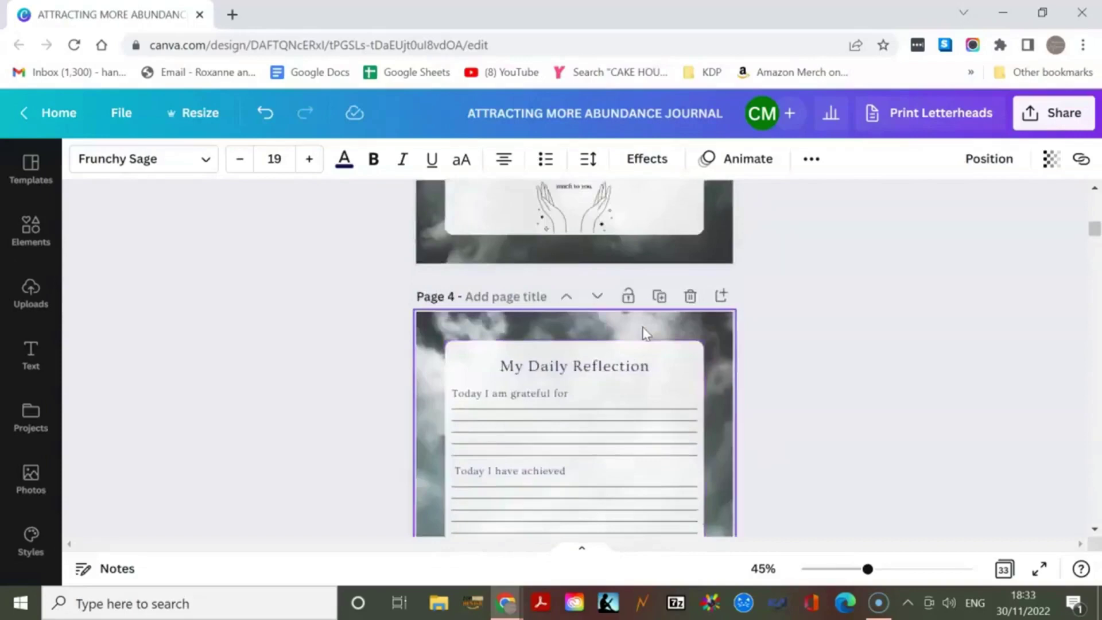
{"action": "scroll", "coordinate": [646, 333], "scroll_direction": "up", "scroll_amount": 3}
{"action": "scroll", "coordinate": [646, 333], "scroll_direction": "up", "scroll_amount": 1}
{"action": "scroll", "coordinate": [646, 333], "scroll_direction": "up", "scroll_amount": 1}
{"action": "scroll", "coordinate": [647, 332], "scroll_direction": "up", "scroll_amount": 2}
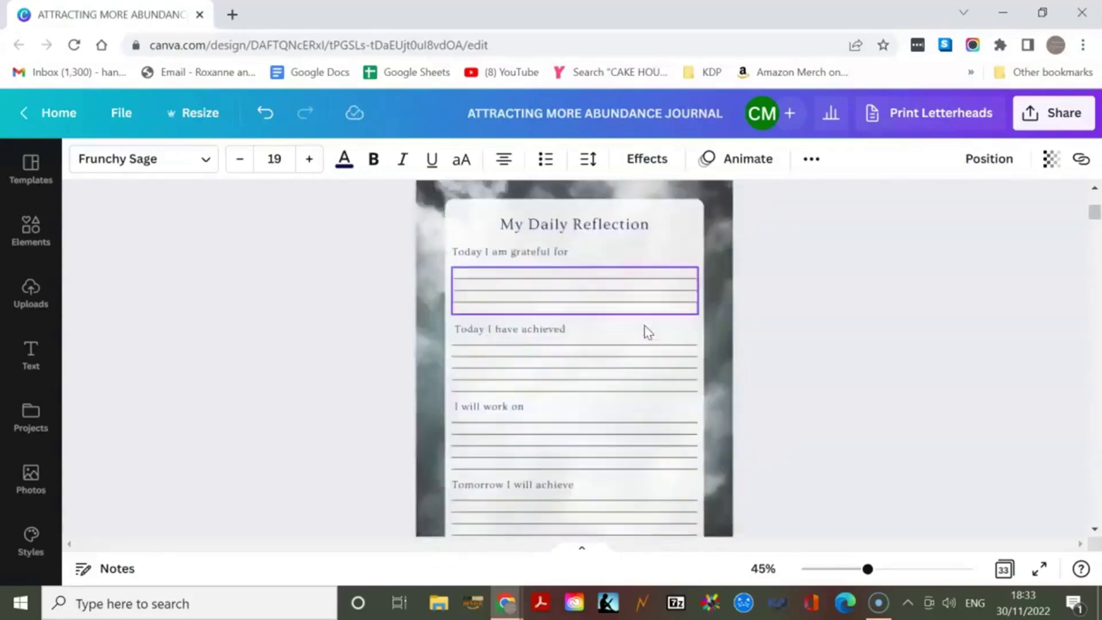
{"action": "scroll", "coordinate": [646, 332], "scroll_direction": "up", "scroll_amount": 2}
{"action": "scroll", "coordinate": [647, 332], "scroll_direction": "up", "scroll_amount": 1}
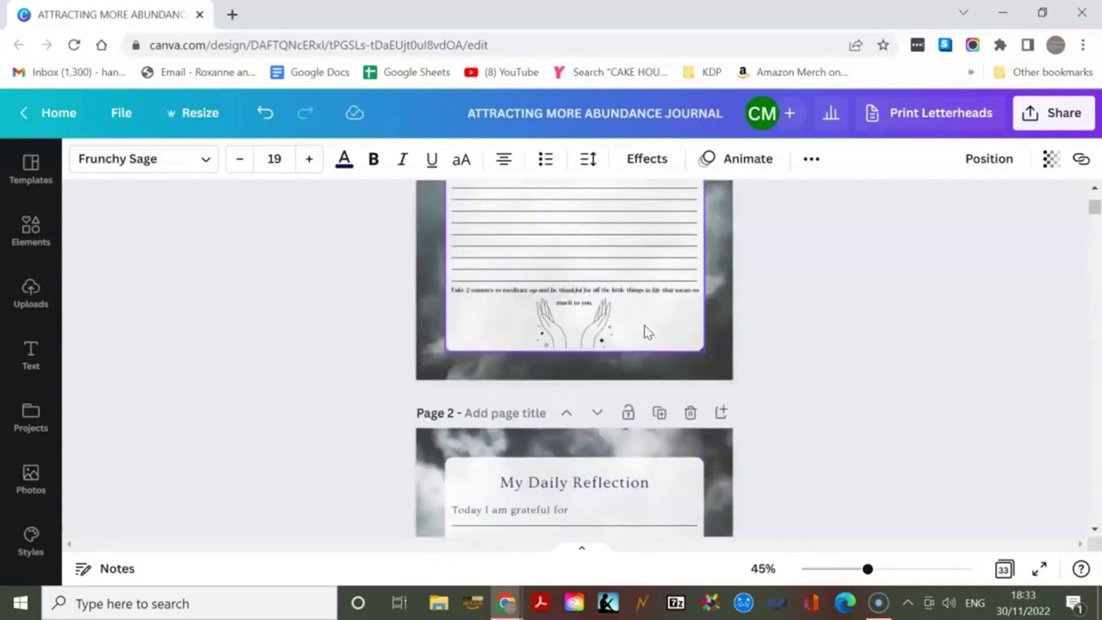